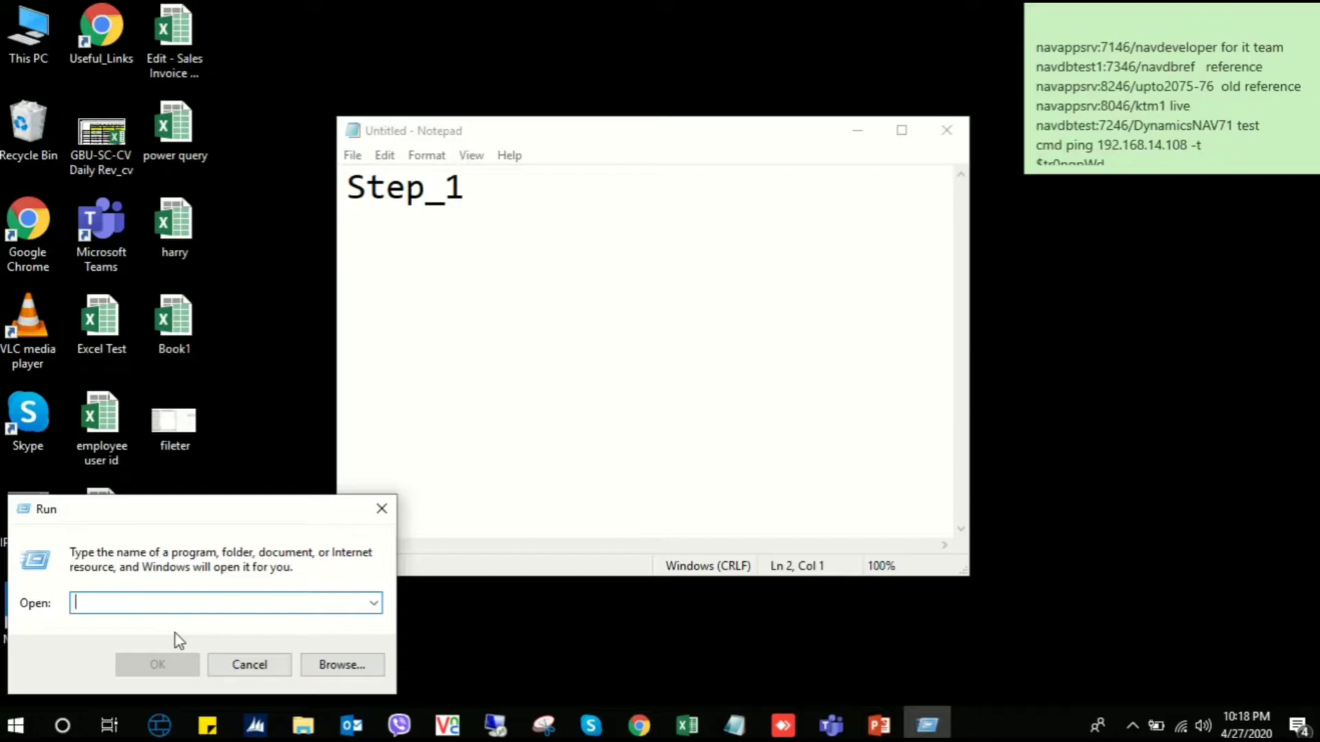
- Enter %temp% as the Run command and add %temp% after "Step_1" in the Notepad note
{"action": "type", "text": "p%"}
{"action": "left_click", "coordinate": [512, 219]}
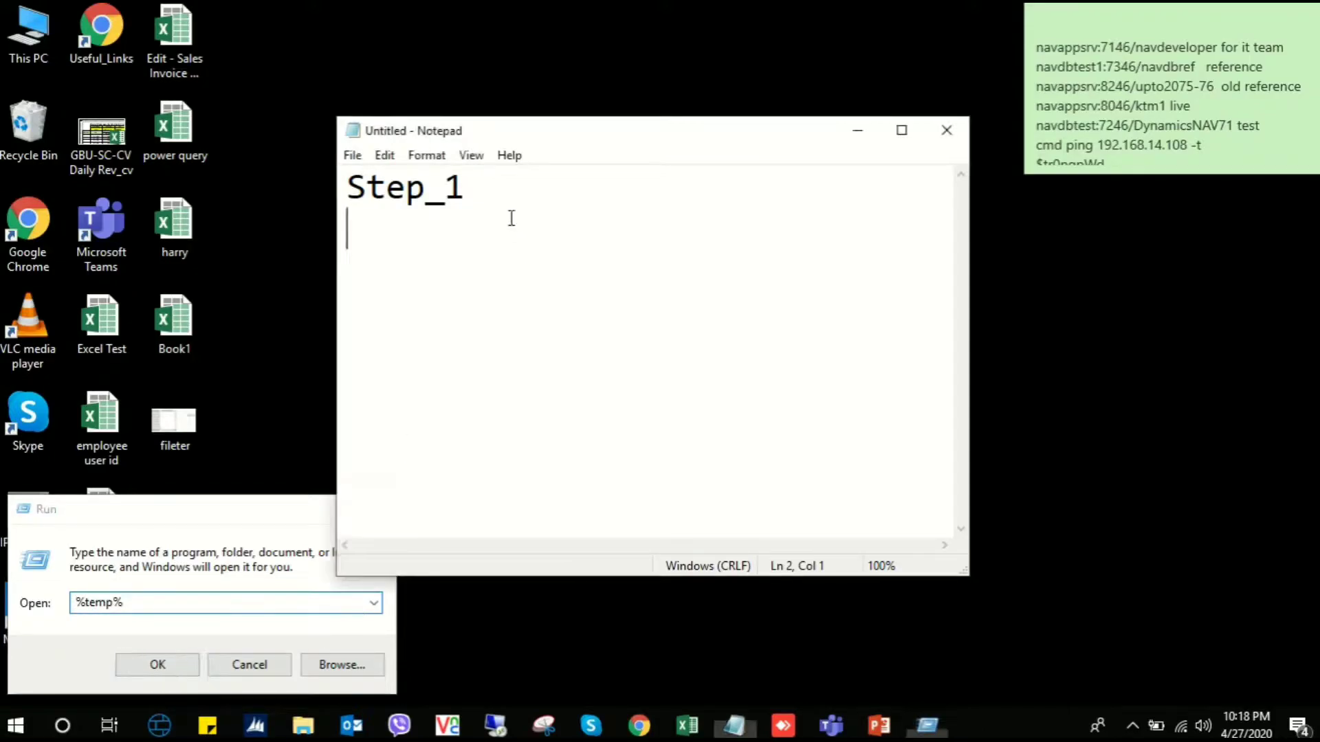
{"action": "key", "text": "BackSpace"}
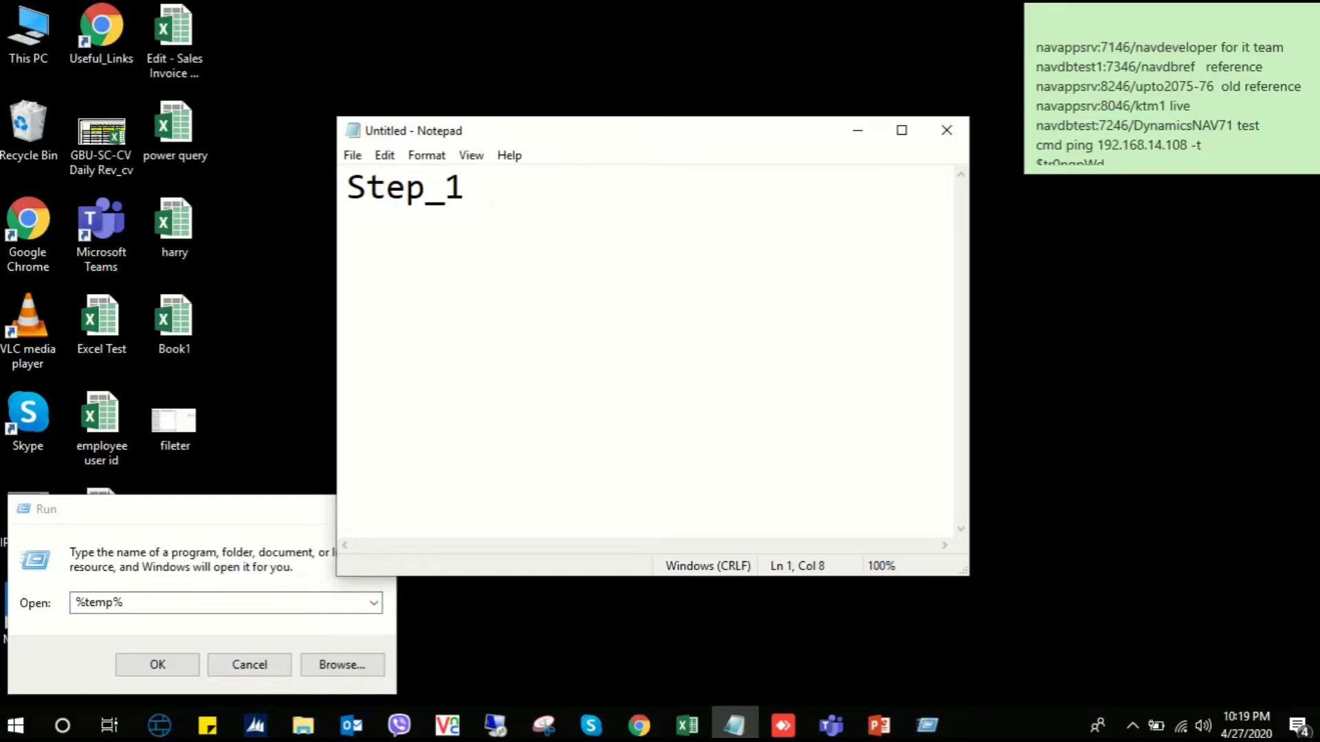
{"action": "type", "text": "%temp%"}
{"action": "key", "text": "Return"}
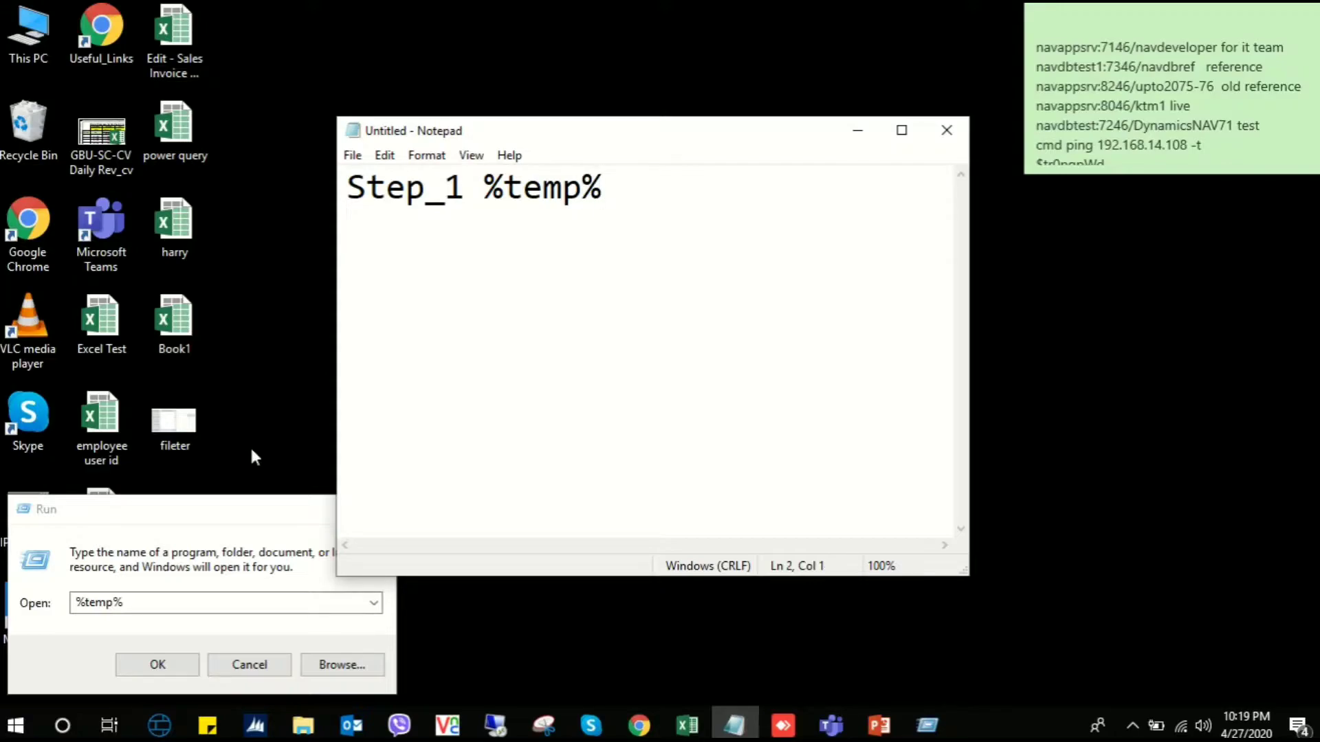
- Run %temp% to open the Temp folder, and write "select all" on the second line of the Notepad note
{"action": "left_click", "coordinate": [247, 509]}
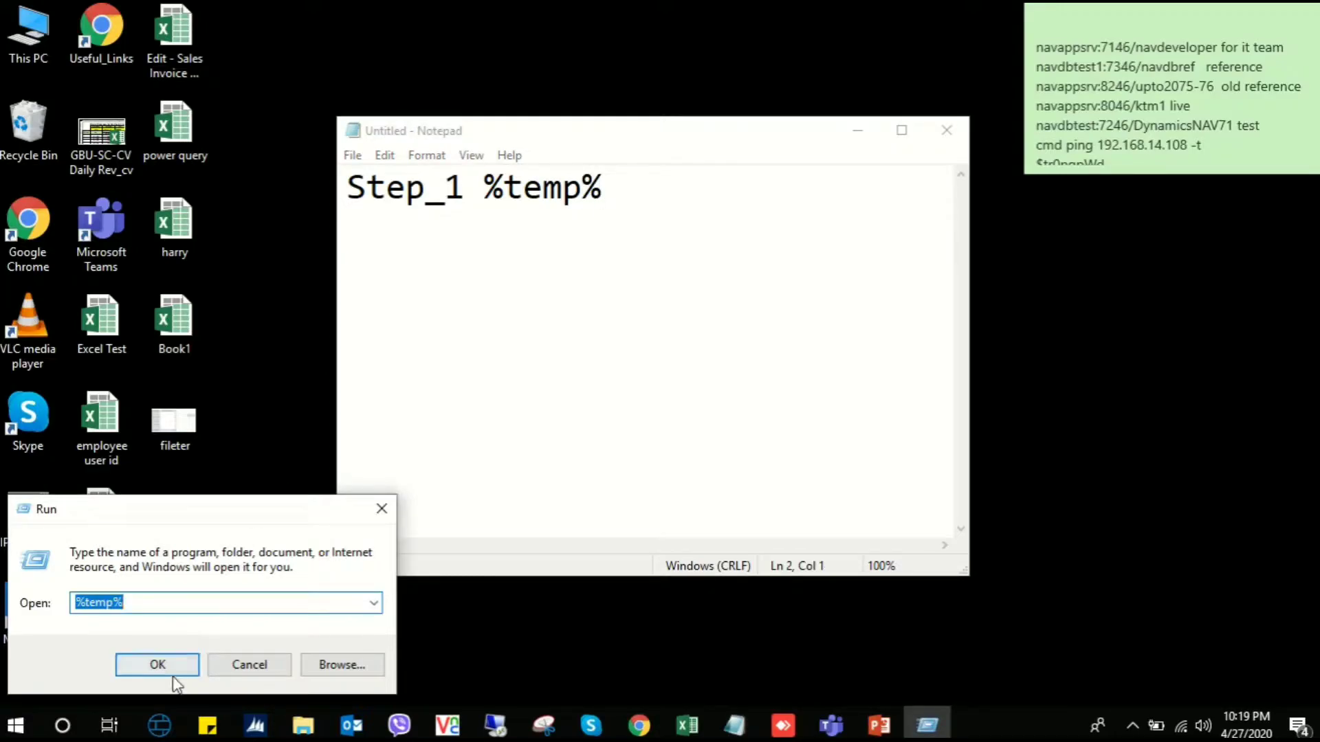
{"action": "left_click", "coordinate": [175, 670]}
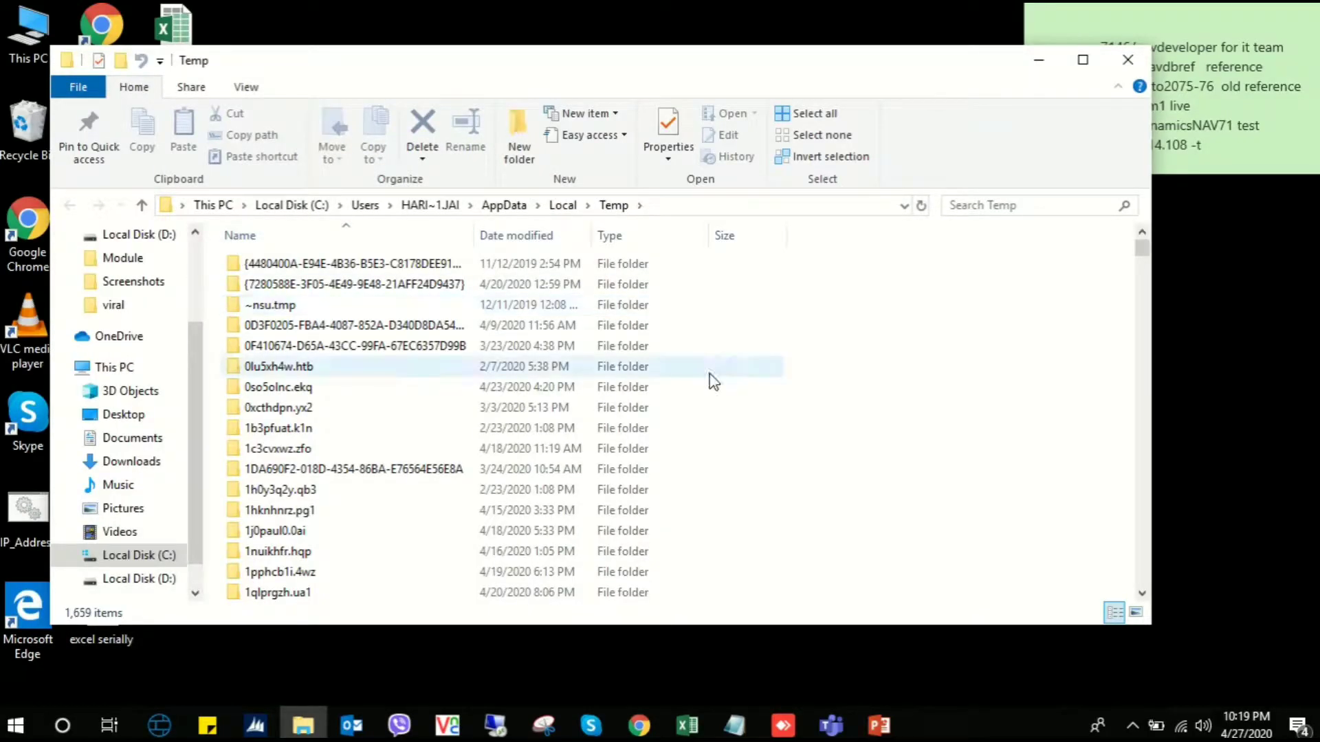
{"action": "key", "text": "alt+Tab"}
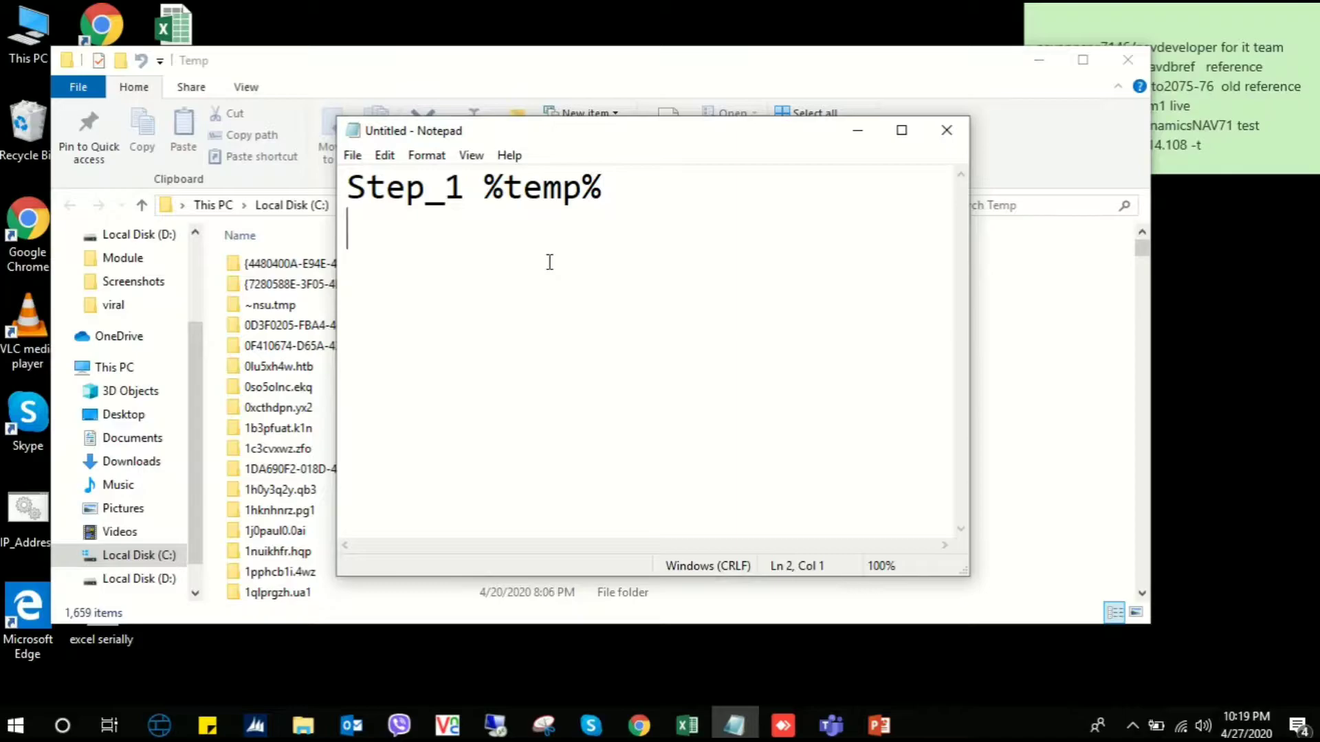
{"action": "type", "text": "selecta"}
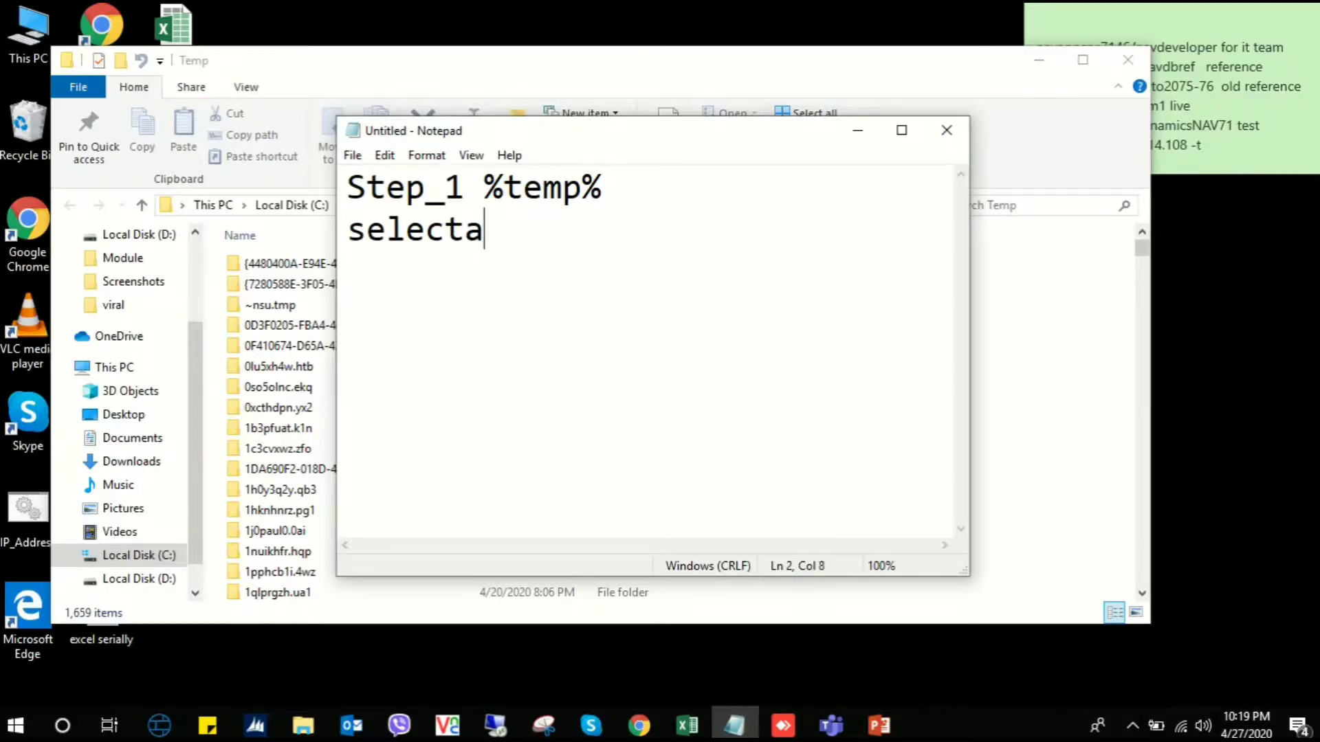
{"action": "key", "text": "BackSpace"}
{"action": "type", "text": "all"}
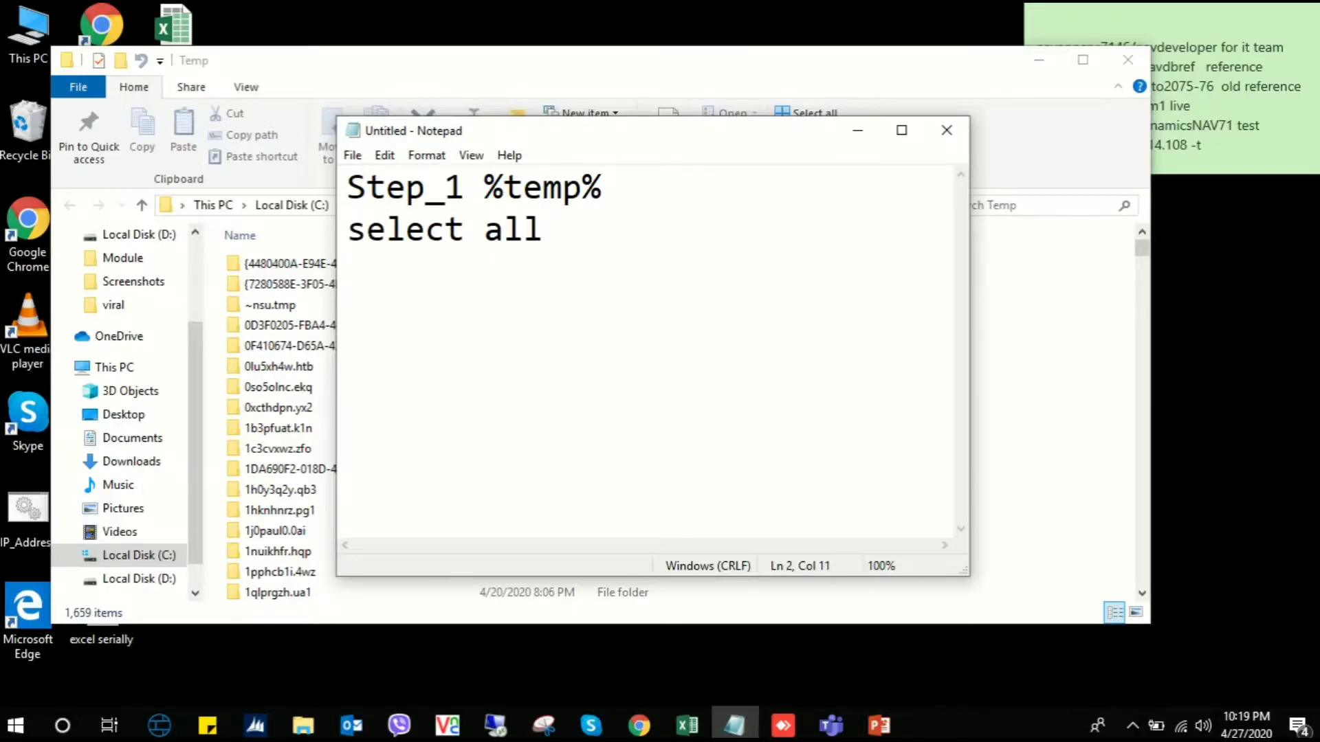
- Select all items in the Temp folder and delete them
{"action": "key", "text": "alt+Tab"}
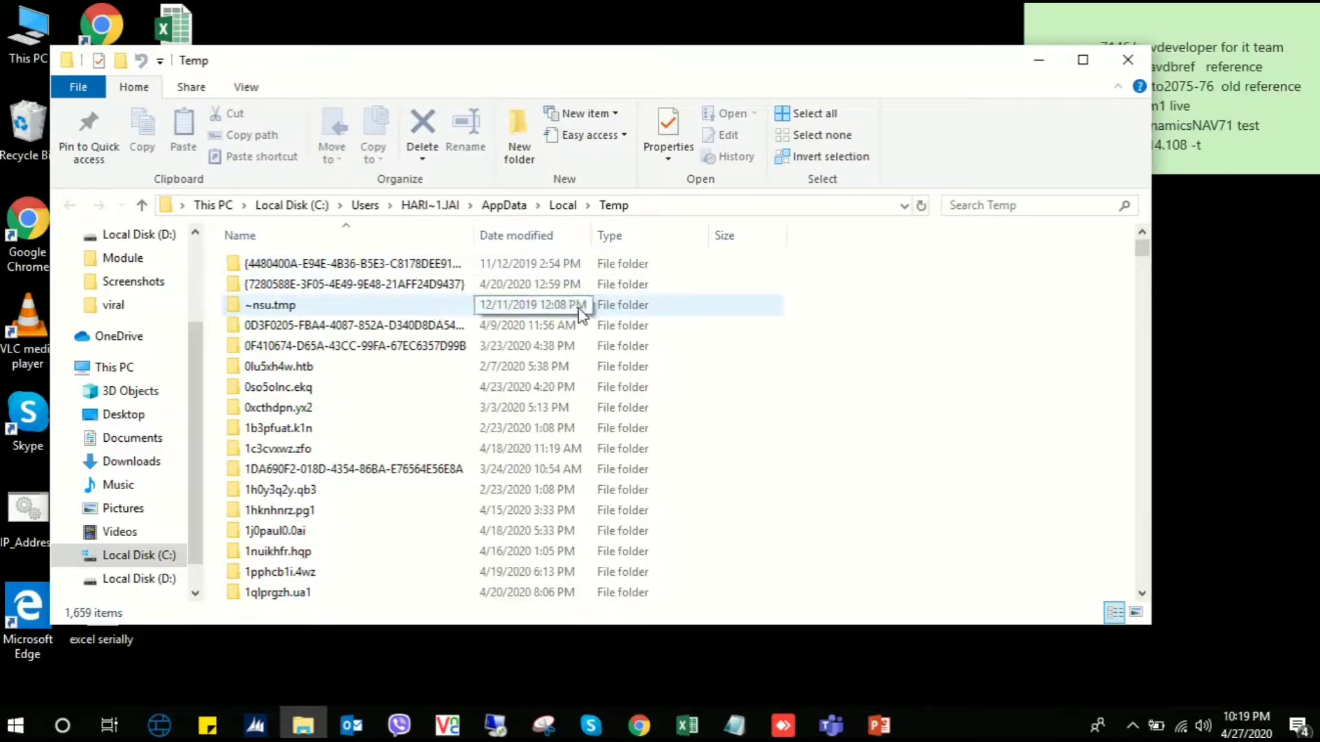
{"action": "key", "text": "ctrl+a"}
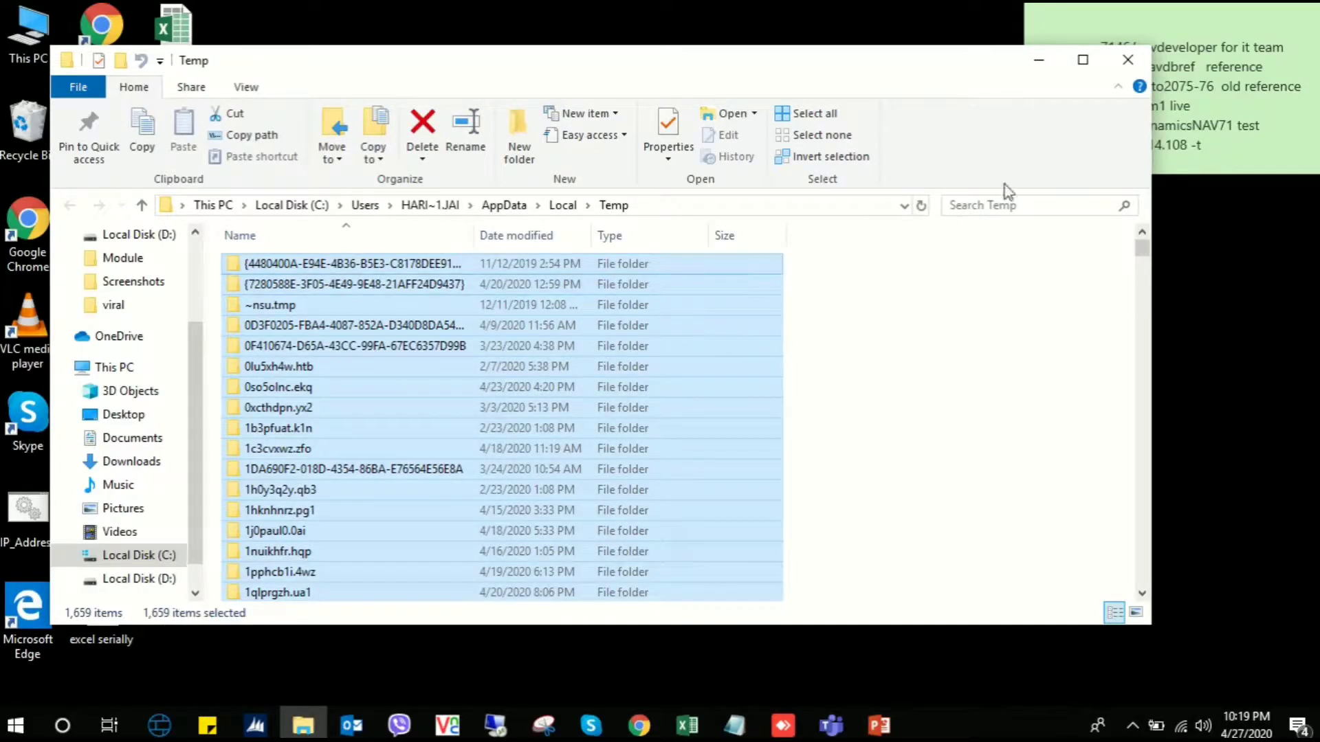
{"action": "right_click", "coordinate": [464, 275]}
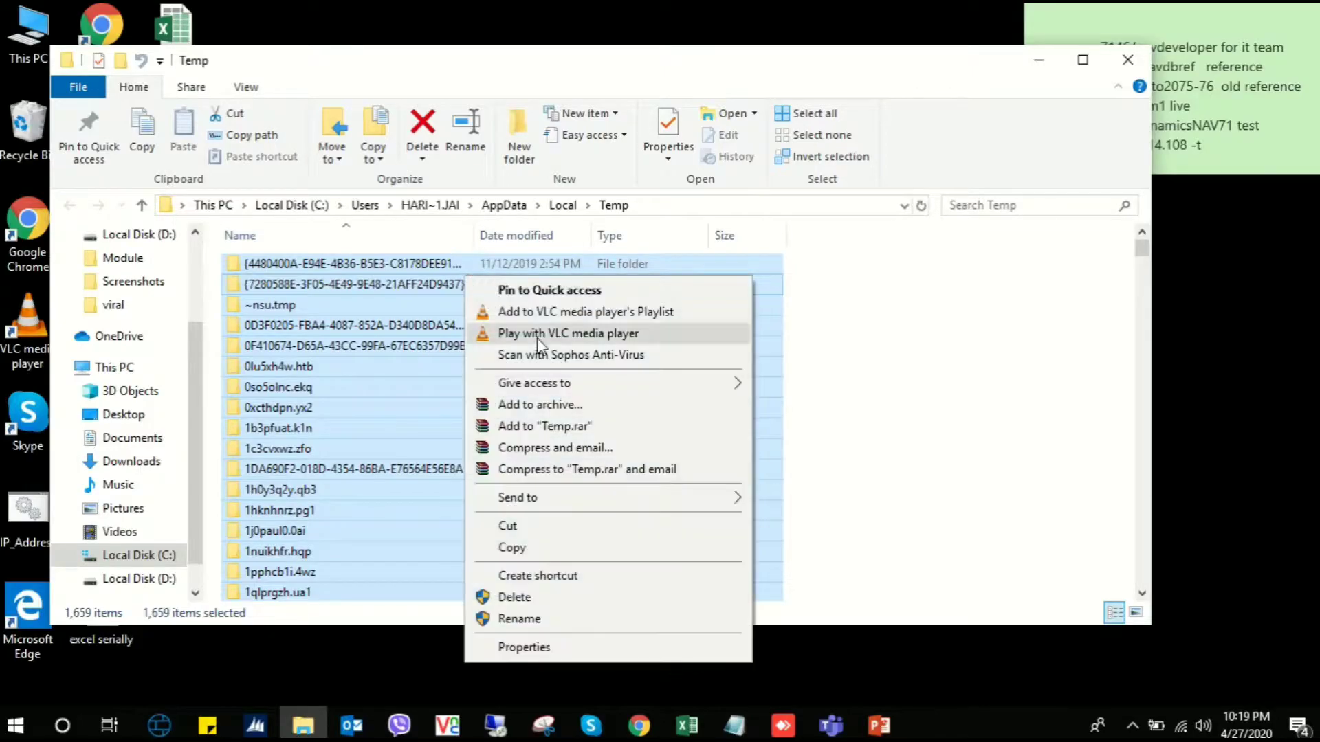
{"action": "left_click", "coordinate": [515, 598]}
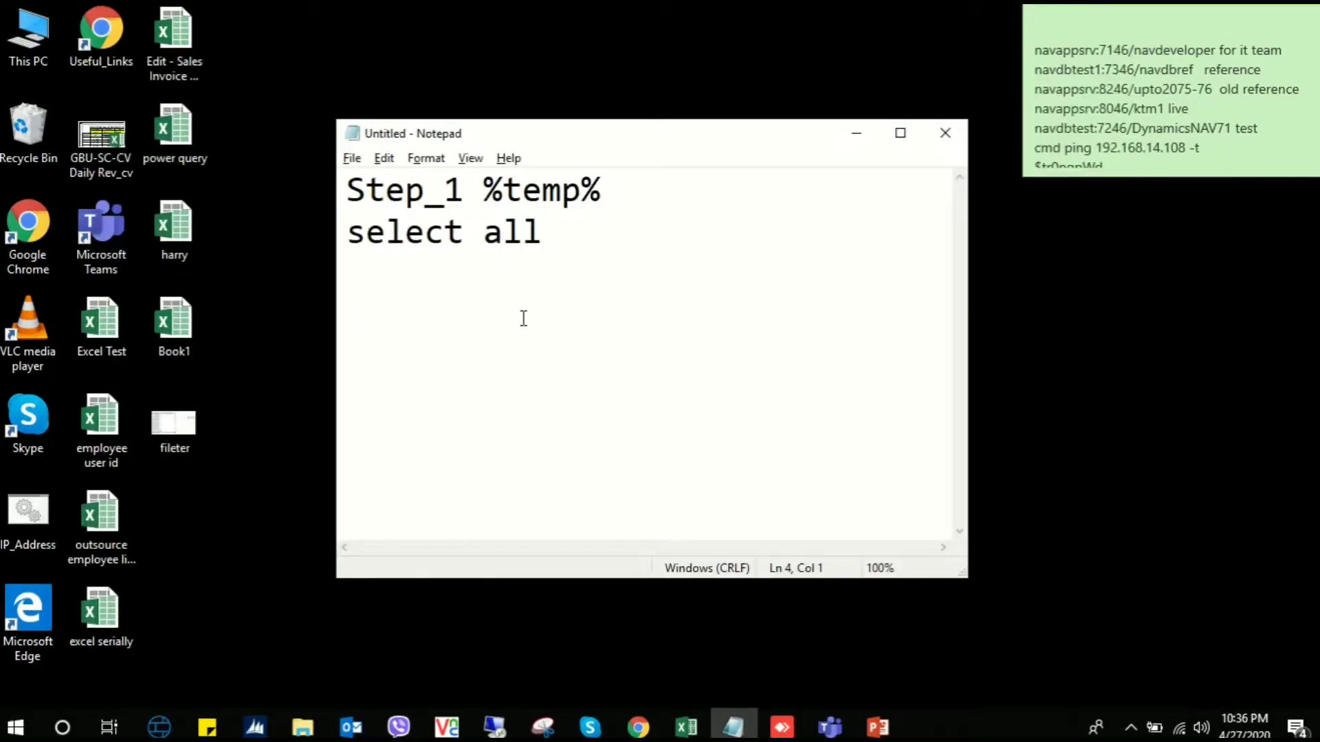
- Add a "step 2" line to the note, then find and open the Run dialog and enter prefetch as the command
{"action": "type", "text": "step 2"}
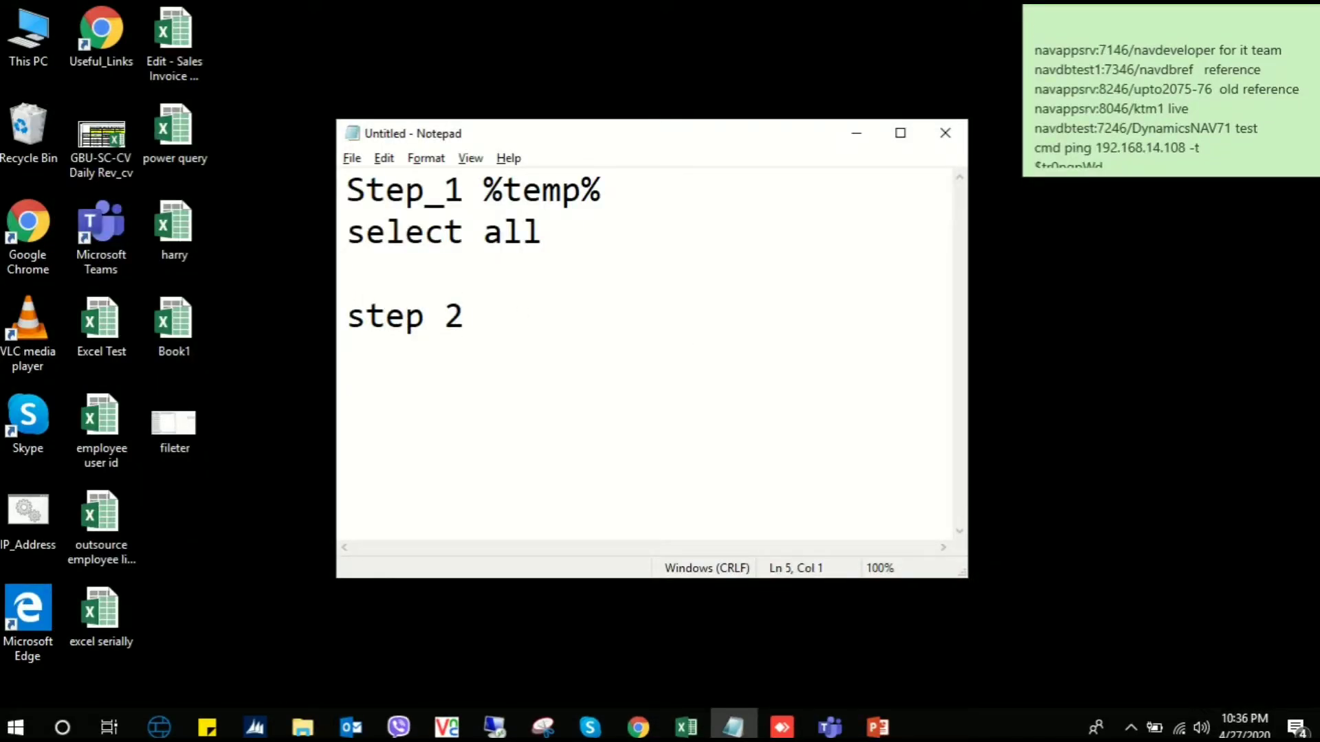
{"action": "left_click", "coordinate": [62, 728]}
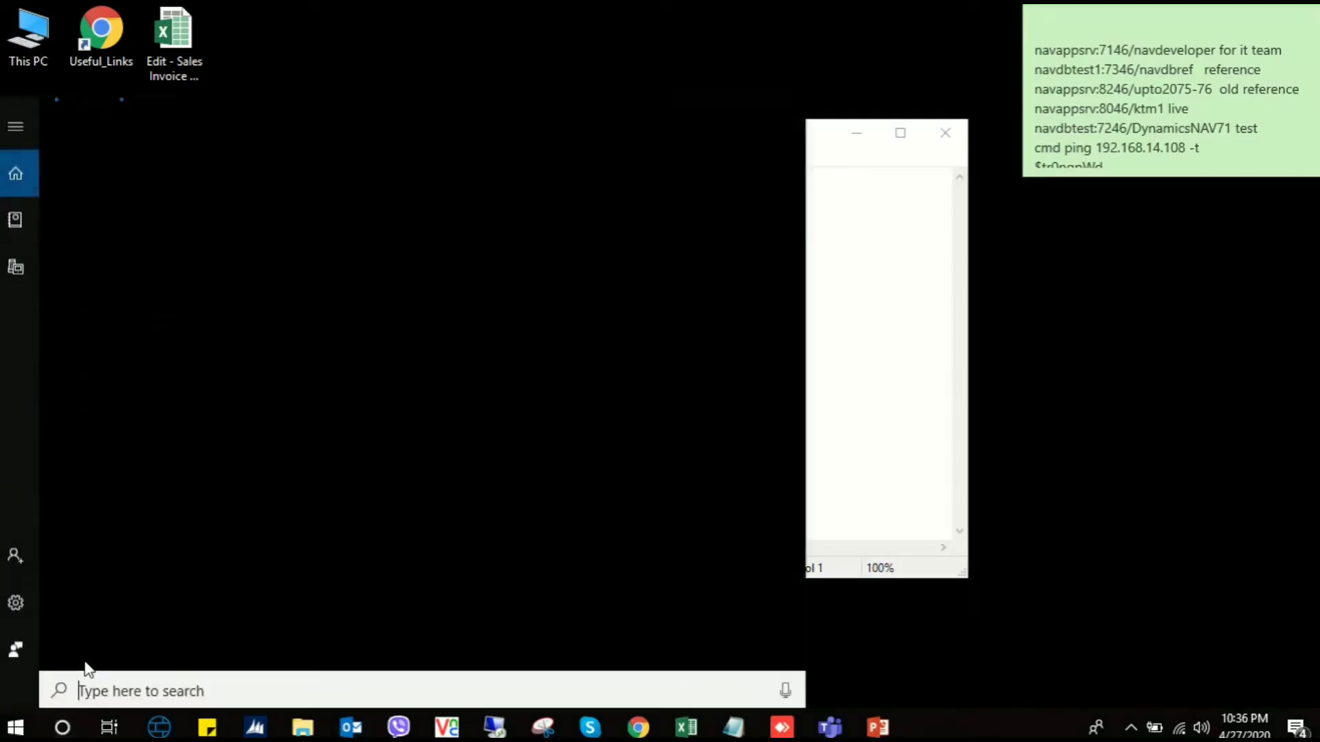
{"action": "type", "text": "run"}
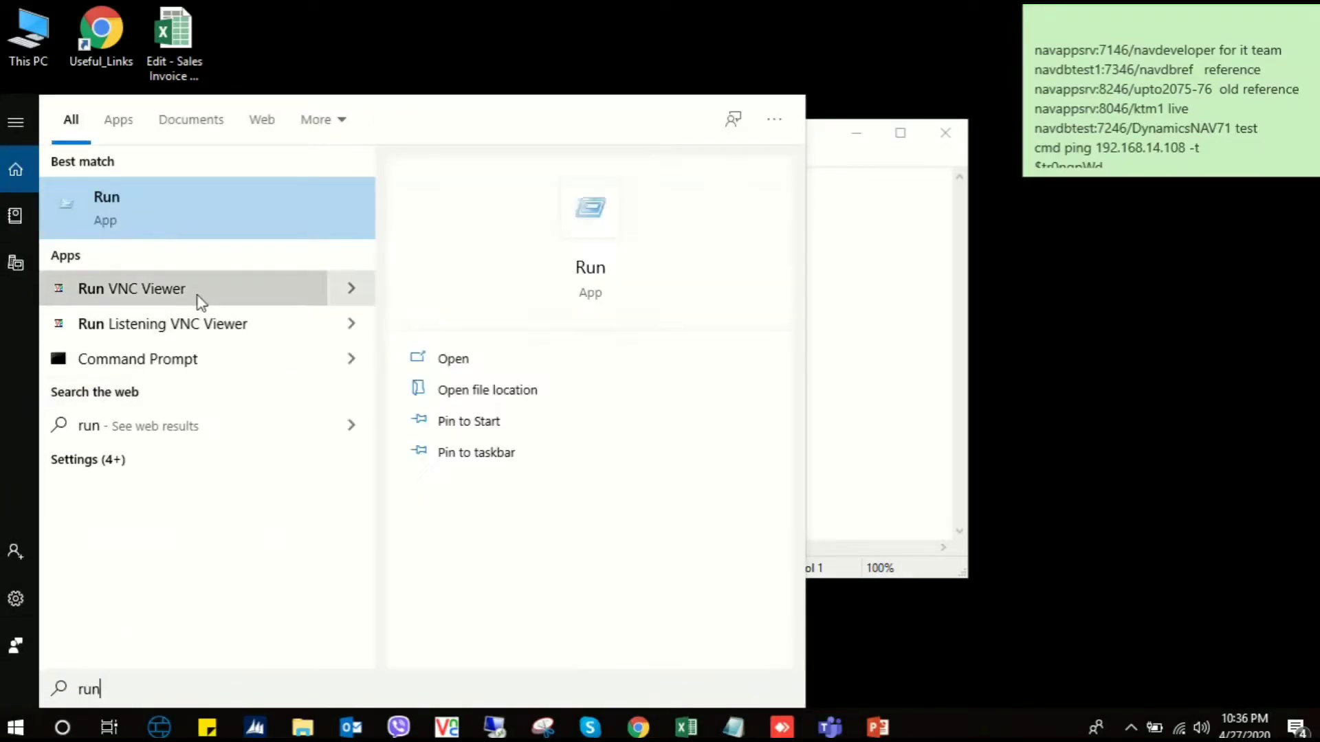
{"action": "left_click", "coordinate": [204, 213]}
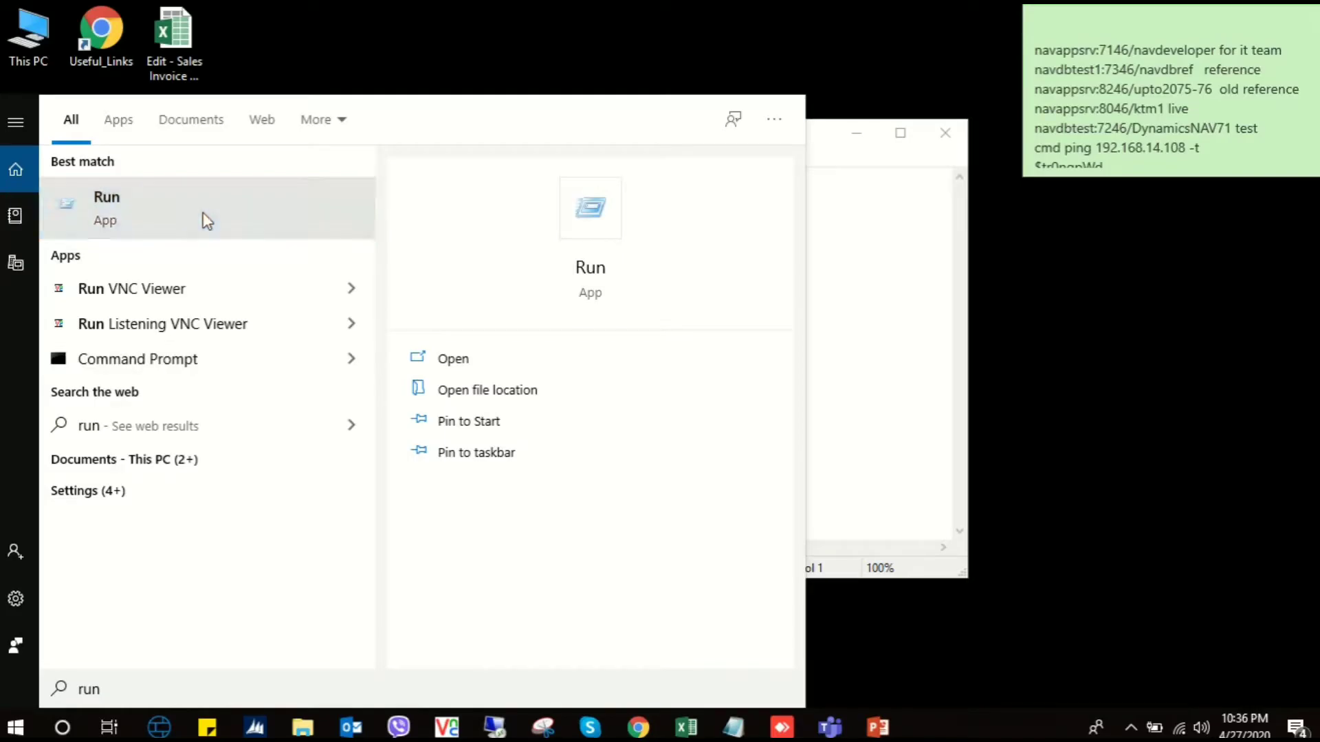
{"action": "key", "text": "BackSpace"}
{"action": "type", "text": "p"}
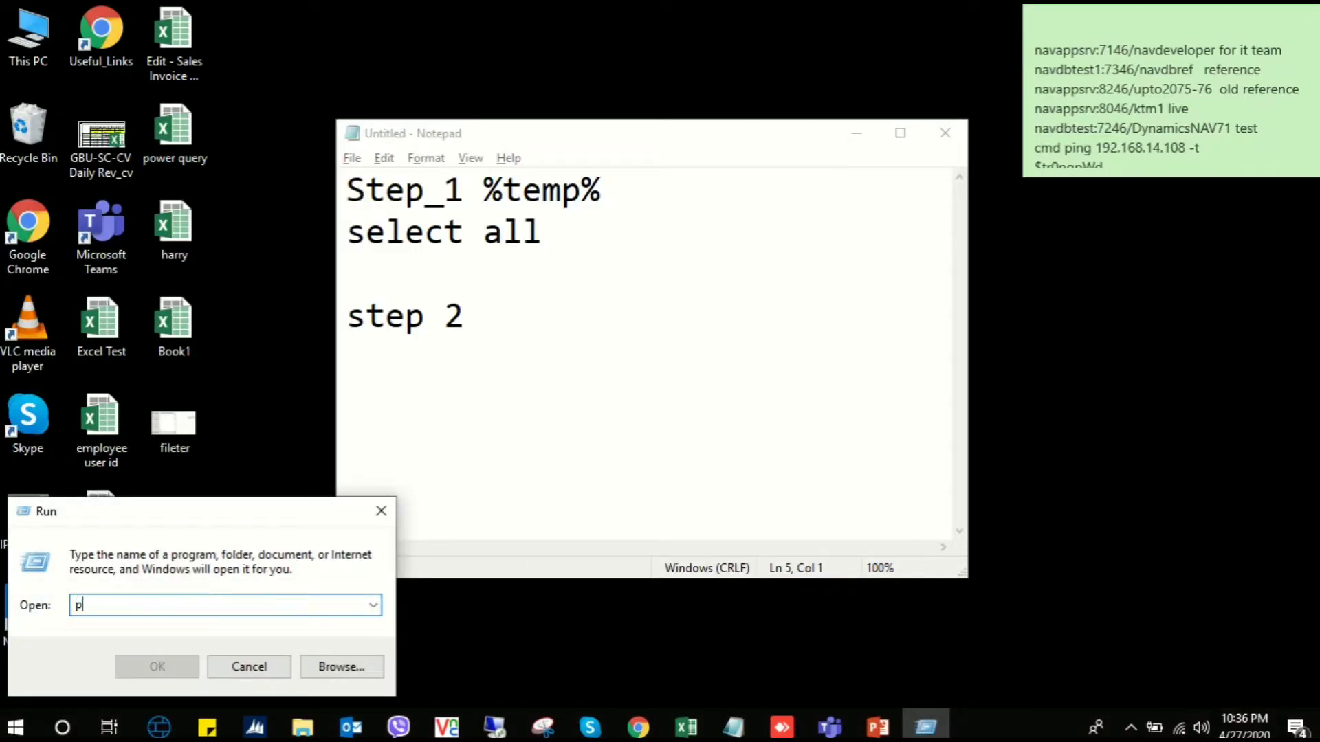
{"action": "type", "text": "refetch"}
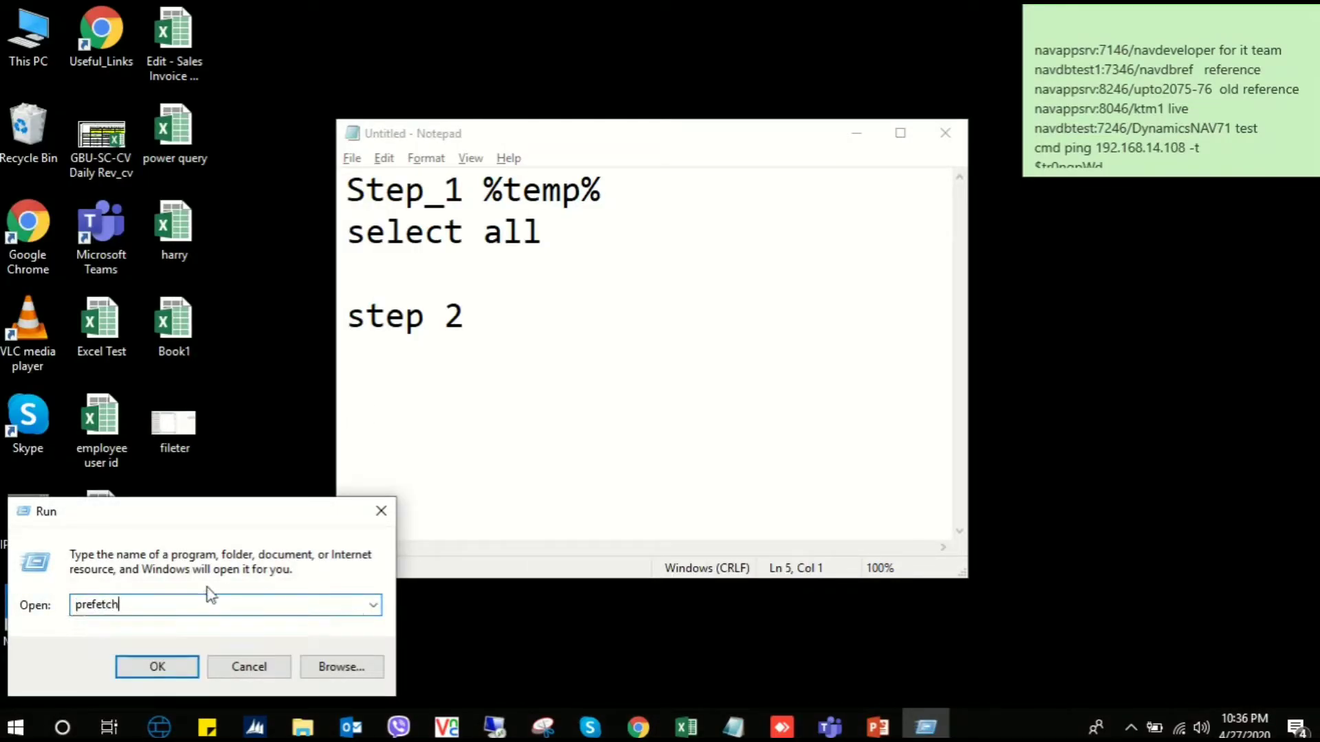
- Complete the "step 2" line in the Notepad note with "type prefetch"
{"action": "left_click", "coordinate": [537, 326]}
{"action": "type", "text": "typ e"}
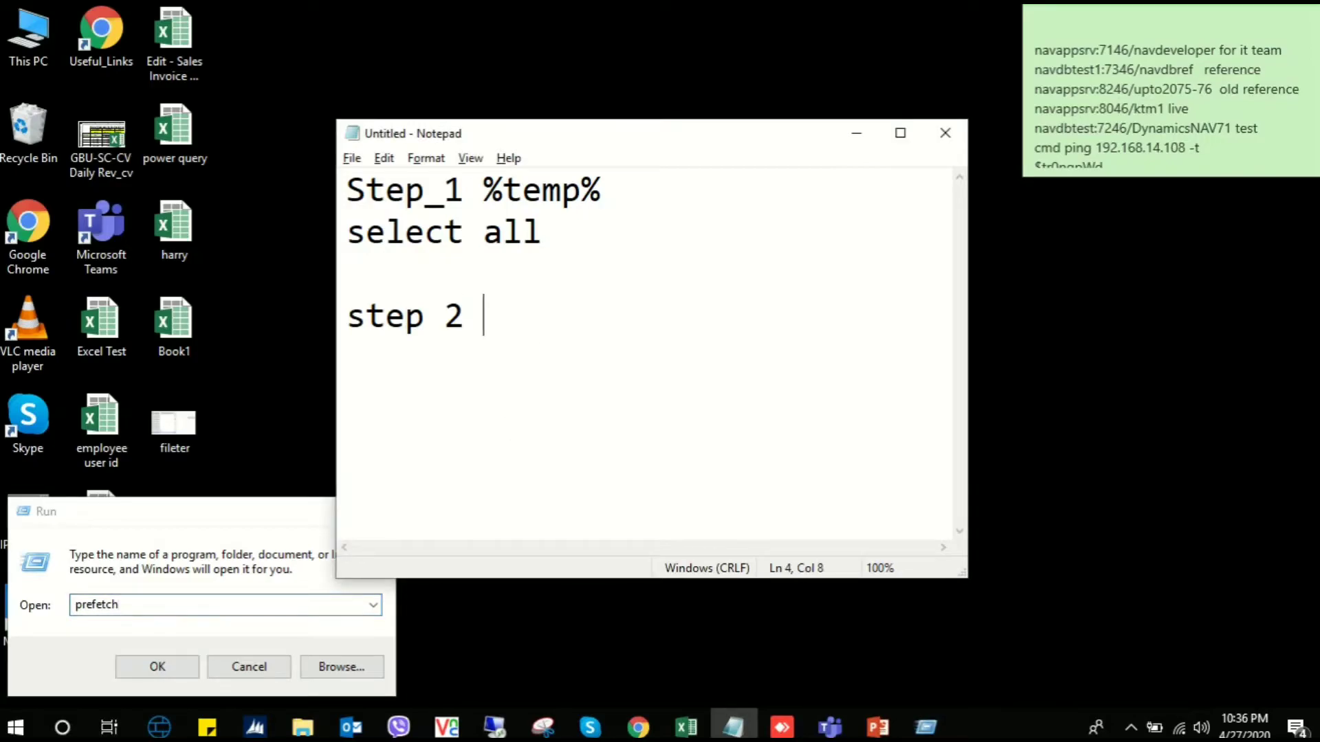
{"action": "key", "text": "BackSpace"}
{"action": "key", "text": "BackSpace"}
{"action": "type", "text": "e pe"}
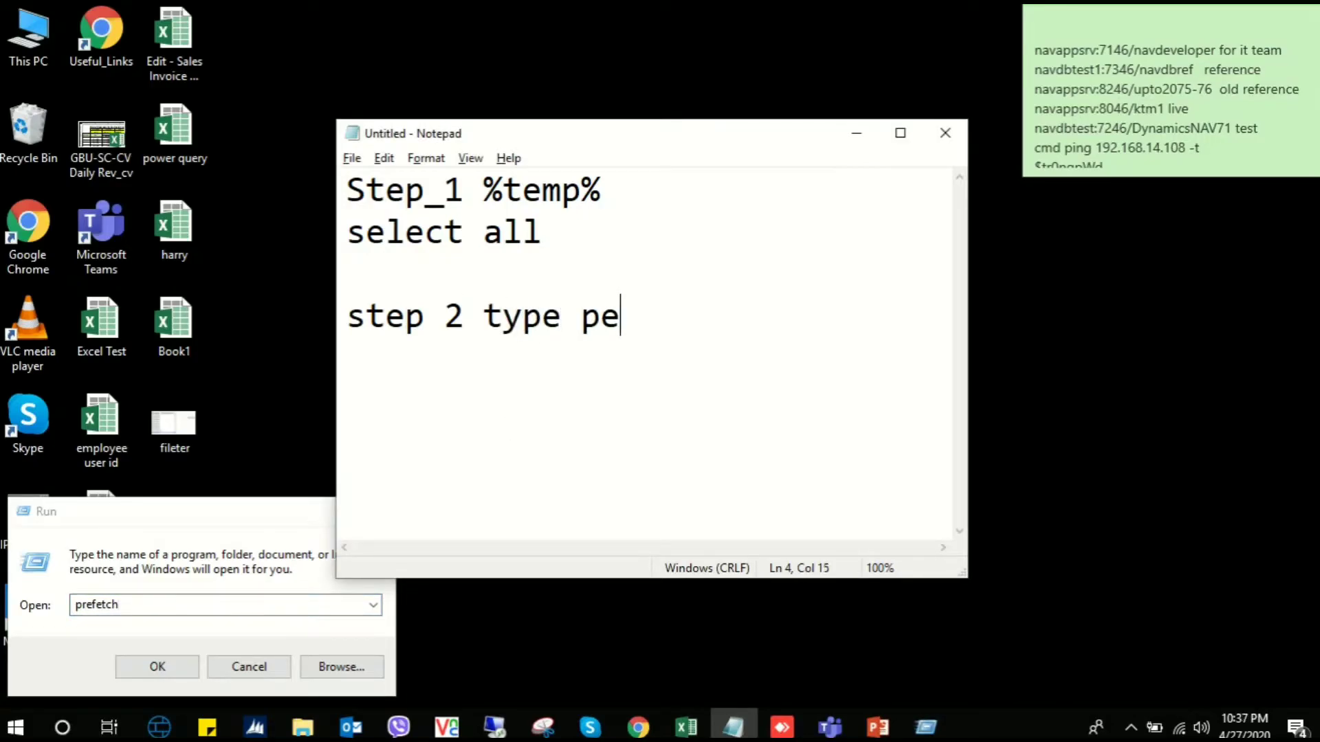
{"action": "key", "text": "BackSpace"}
{"action": "type", "text": "refetch"}
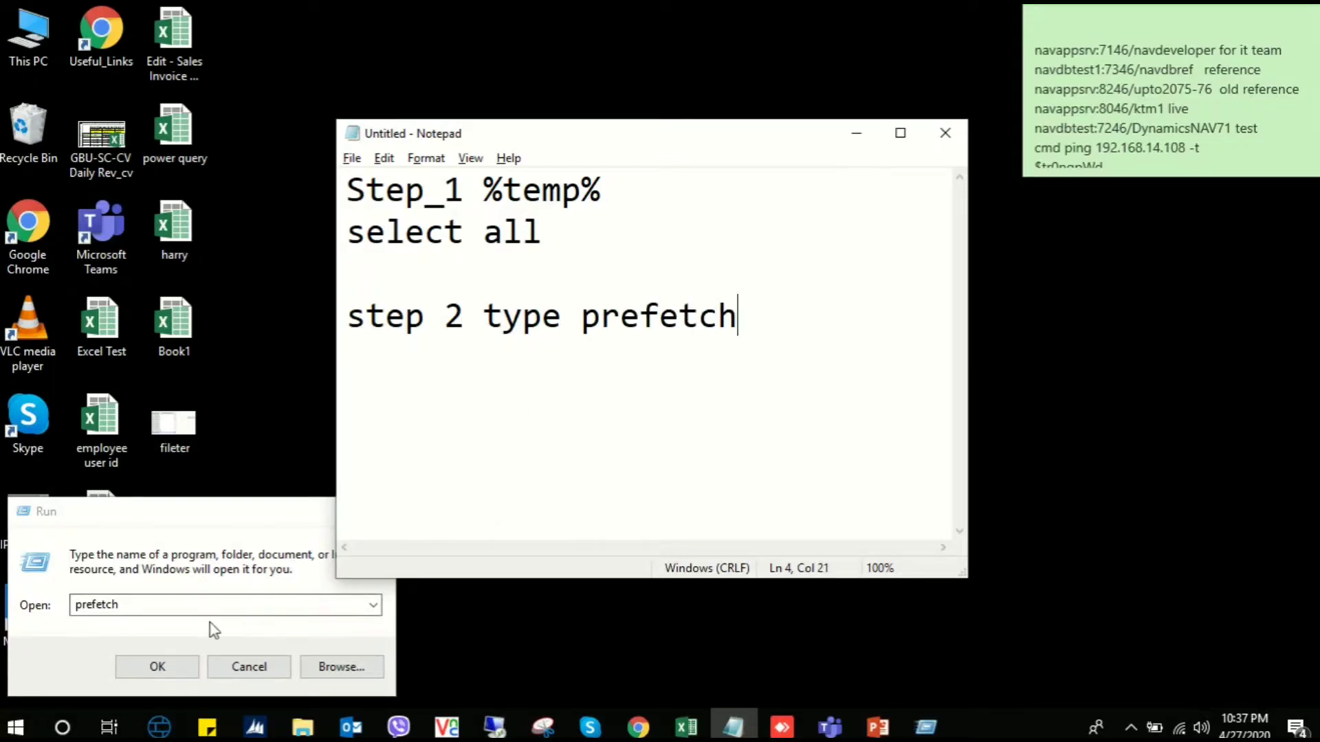
- Run the prefetch command to open the Prefetch folder and select all of its items
{"action": "left_click", "coordinate": [190, 605]}
{"action": "left_click", "coordinate": [158, 667]}
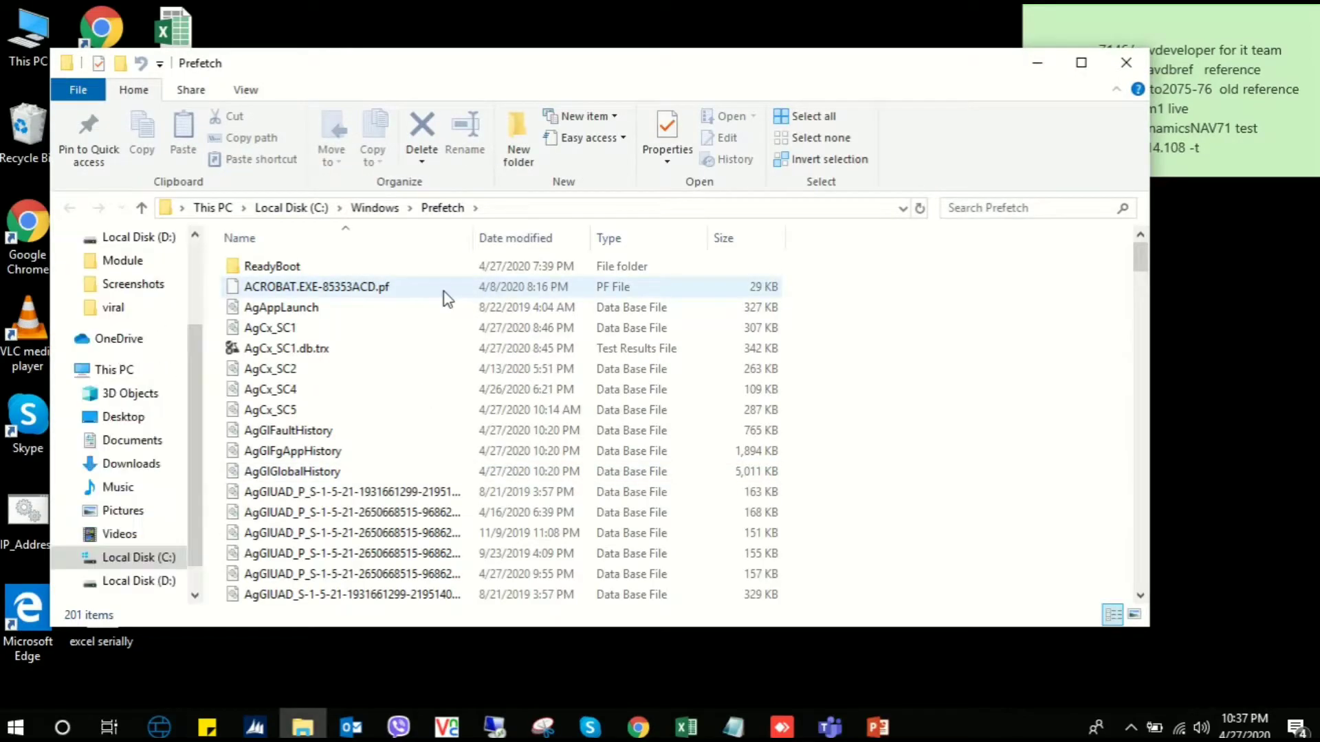
{"action": "left_click", "coordinate": [389, 306]}
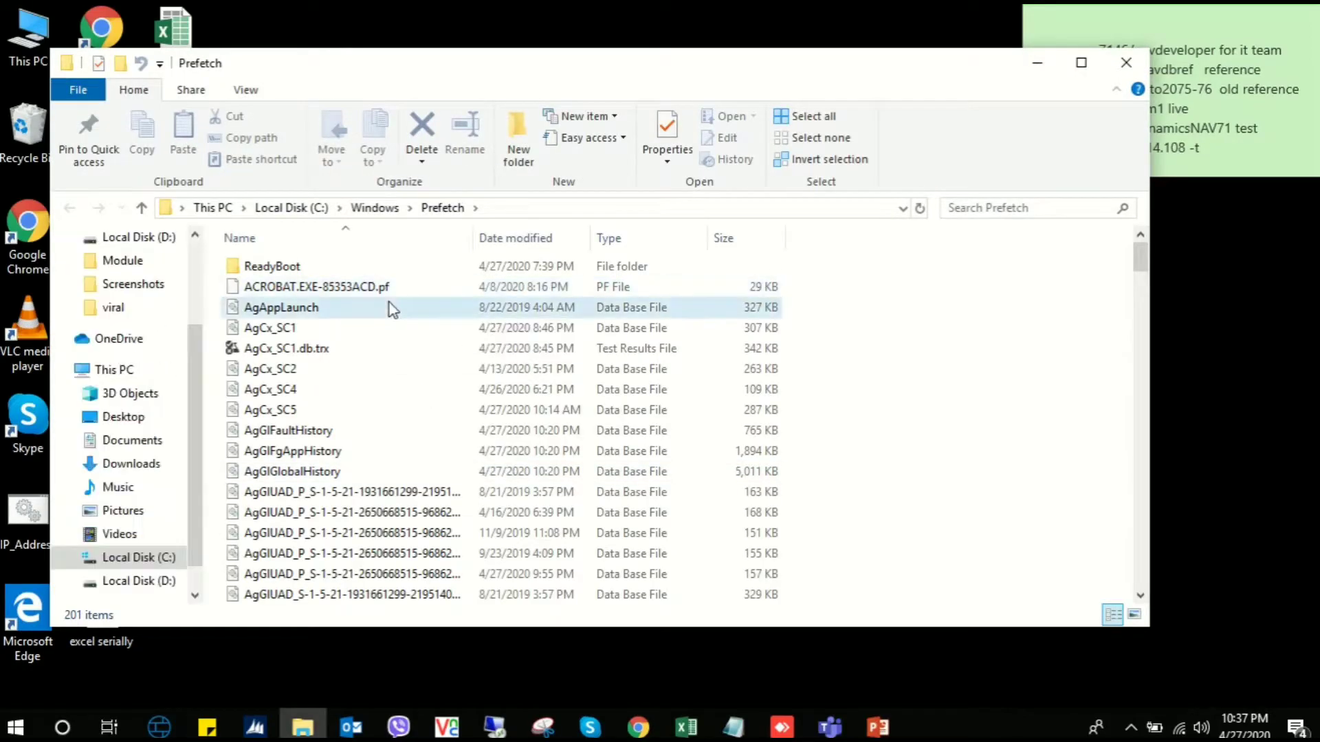
{"action": "key", "text": "ctrl+a"}
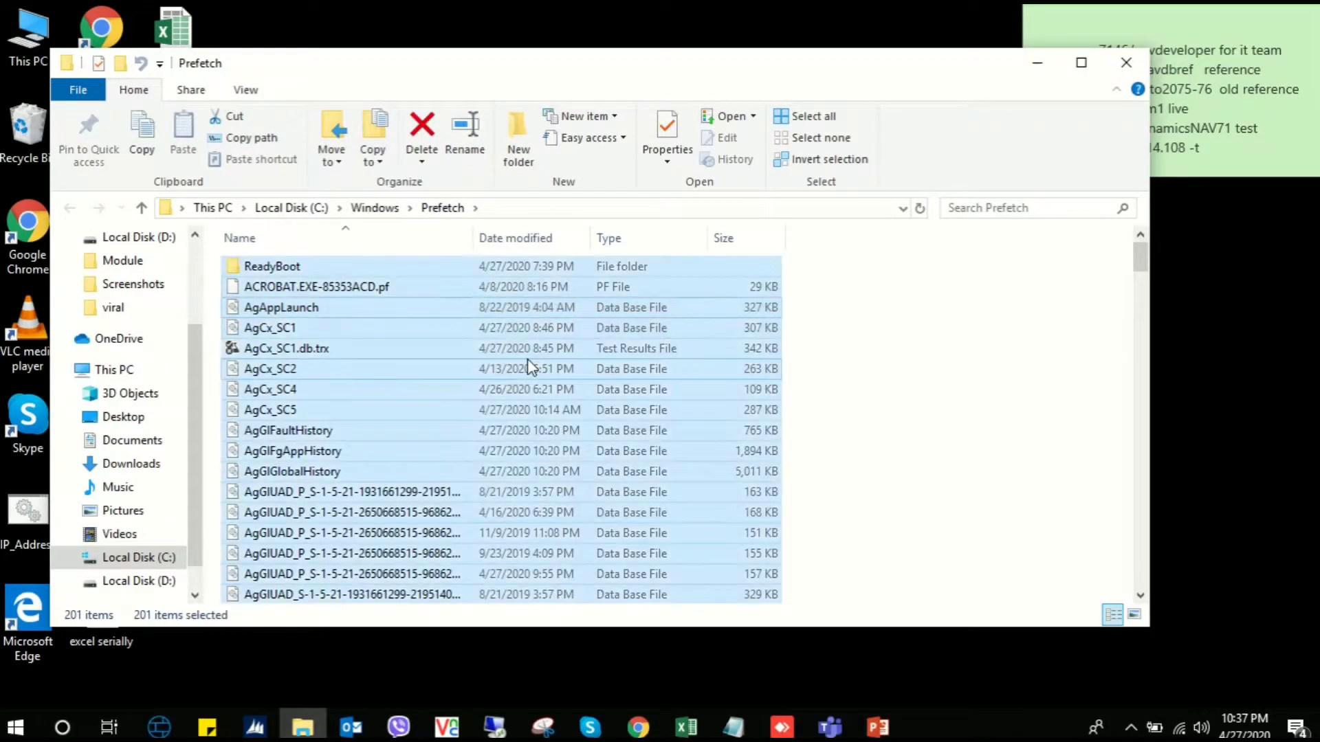
- Switch to Notepad and add the line "select all and delete" below the step 2 line
{"action": "key", "text": "alt+Tab"}
{"action": "key", "text": "Return"}
{"action": "type", "text": "see"}
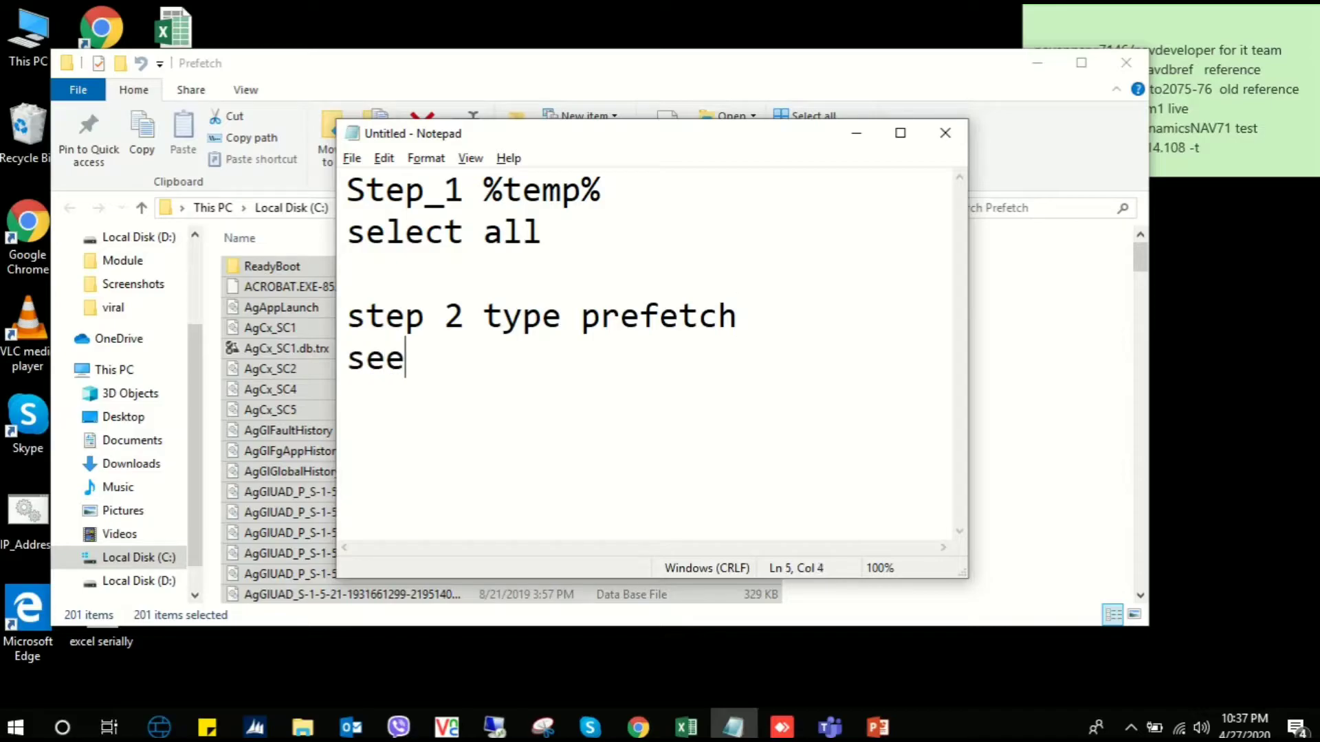
{"action": "key", "text": "BackSpace"}
{"action": "type", "text": "lect all anf"}
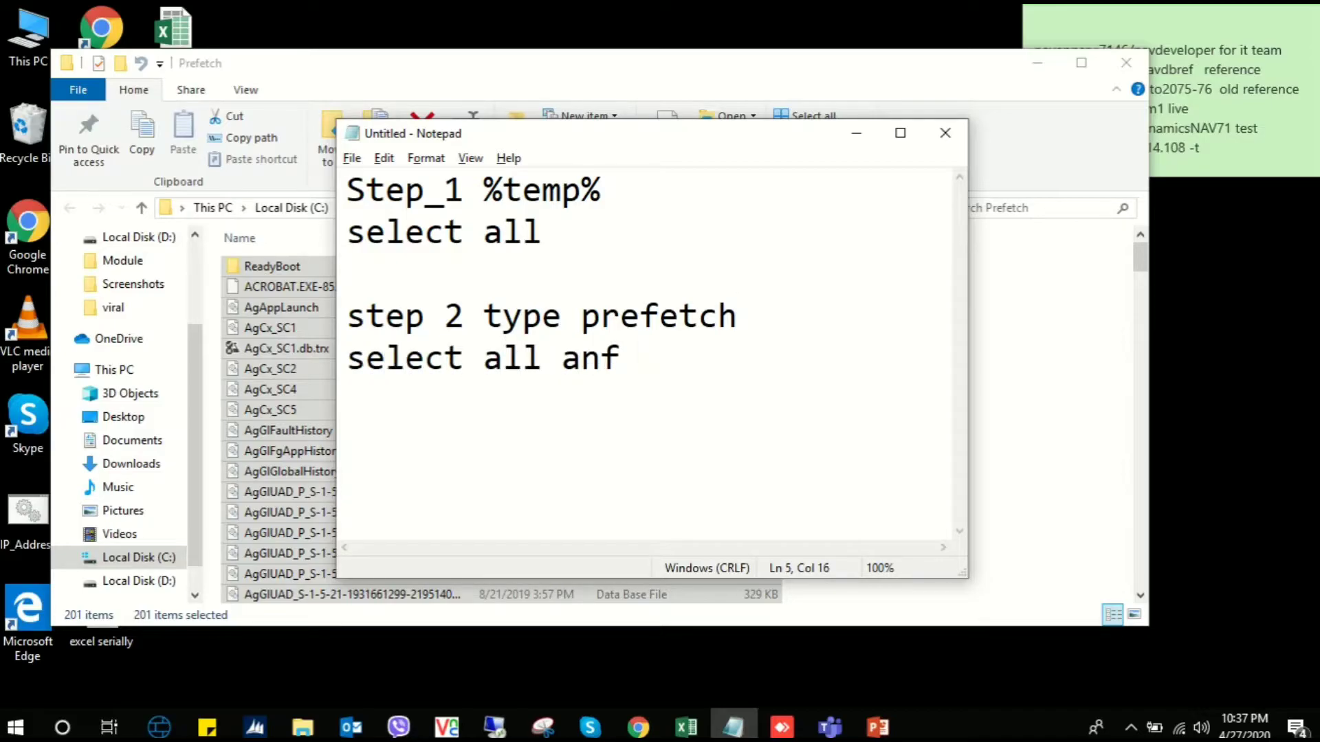
{"action": "key", "text": "BackSpace"}
{"action": "key", "text": "BackSpace"}
{"action": "type", "text": "d delete"}
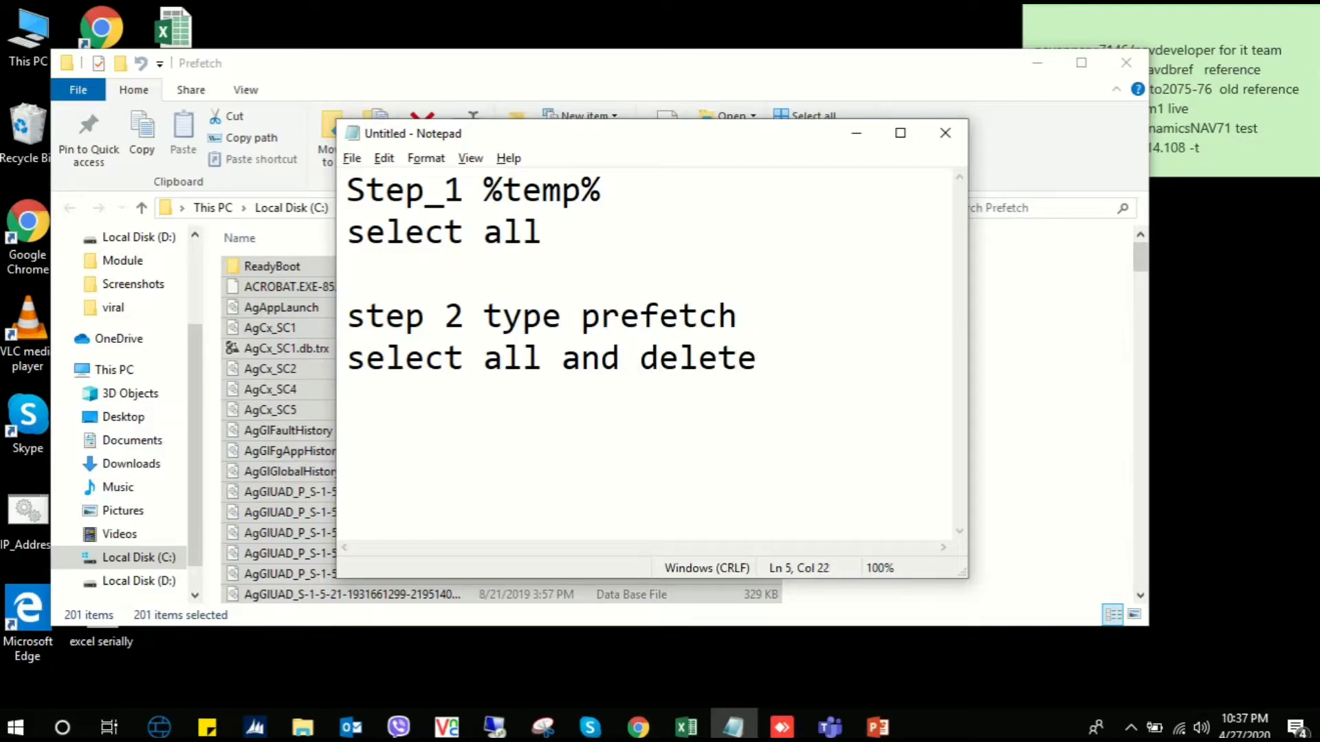
{"action": "key", "text": "alt+Tab"}
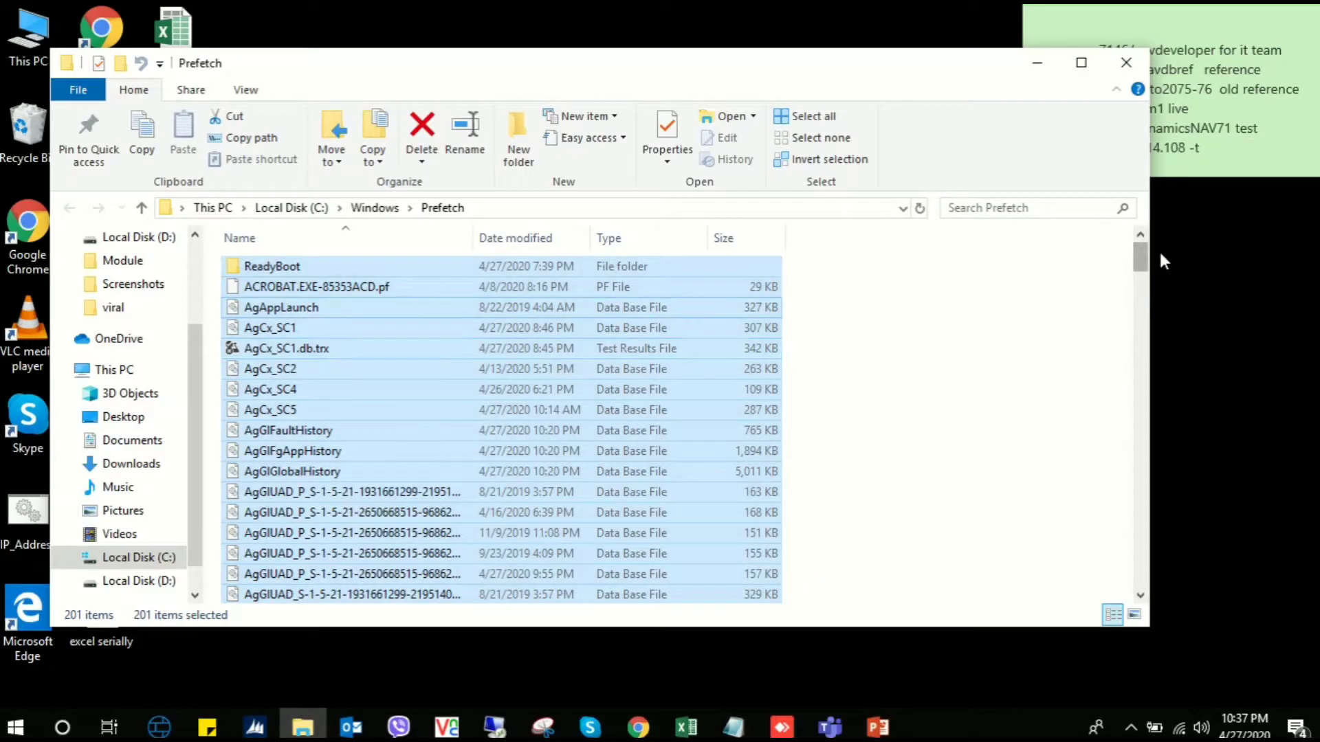
{"action": "left_click_drag", "start_coordinate": [1143, 259], "coordinate": [1112, 141]}
{"action": "right_click", "coordinate": [392, 292]}
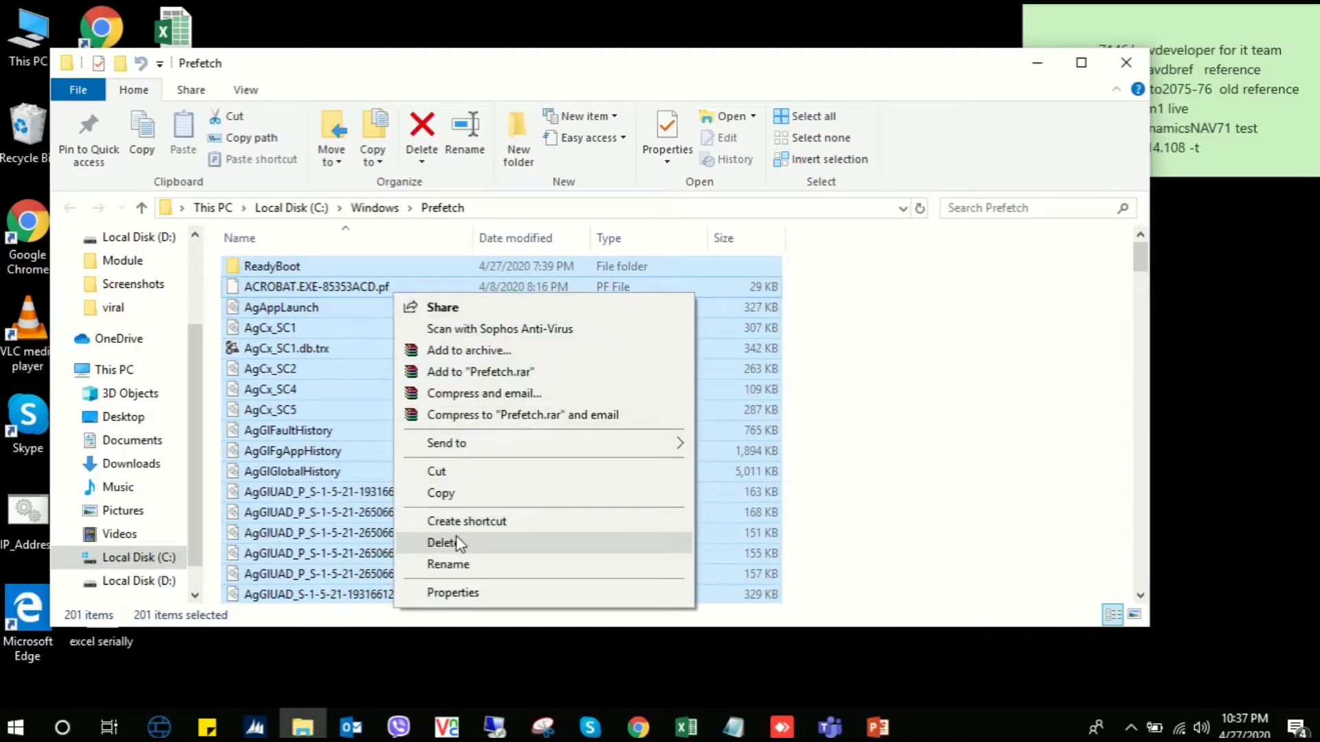
{"action": "left_click", "coordinate": [893, 439]}
- Add a "step 3" line below a blank line in the Notepad note and close the Prefetch folder window
{"action": "key", "text": "alt+Tab"}
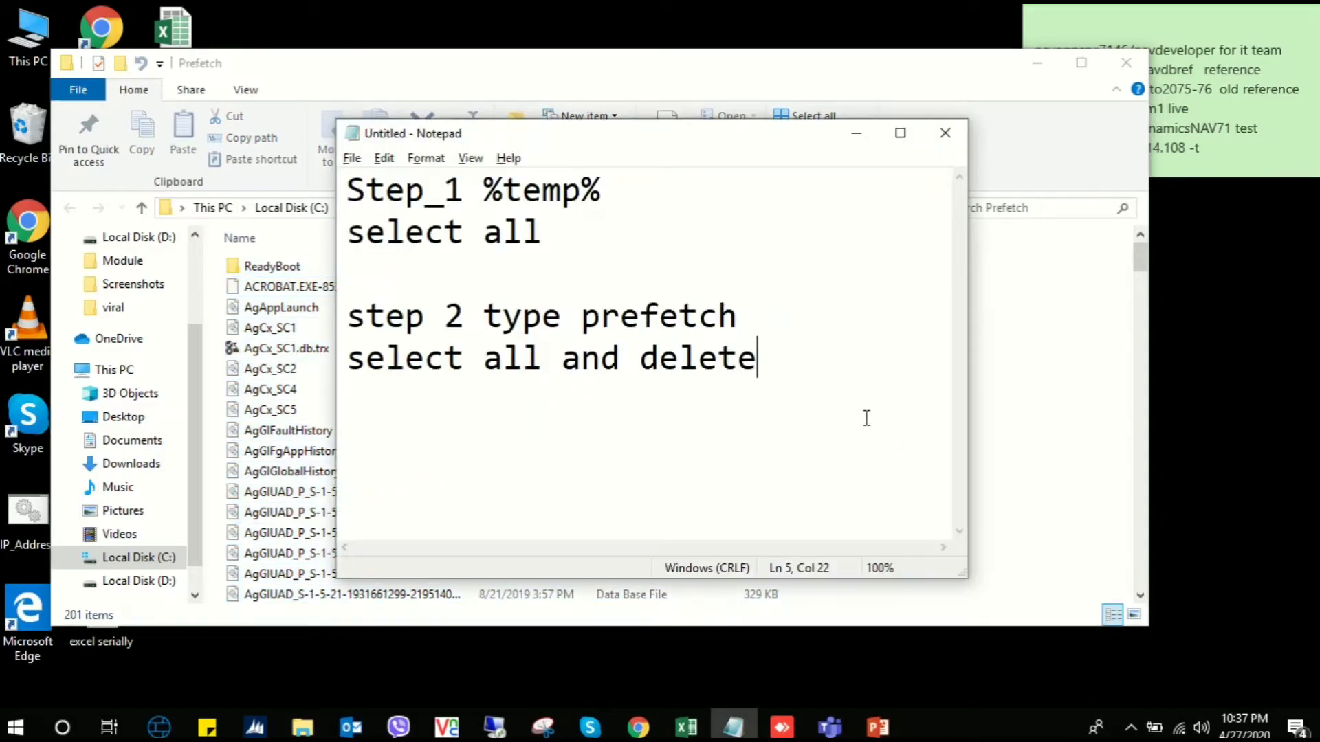
{"action": "key", "text": "Return"}
{"action": "key", "text": "Return"}
{"action": "type", "text": "ste"}
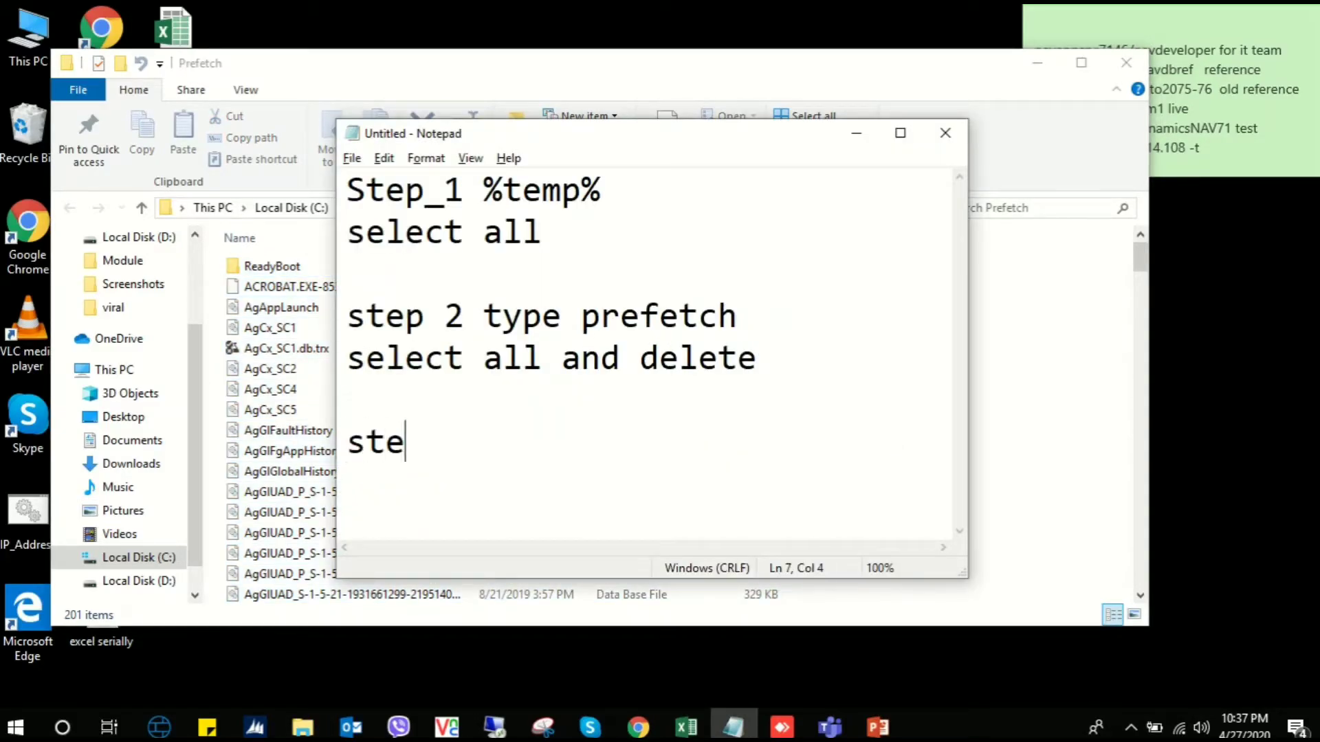
{"action": "type", "text": "p 3"}
{"action": "key", "text": "Return"}
{"action": "left_click", "coordinate": [1126, 63]}
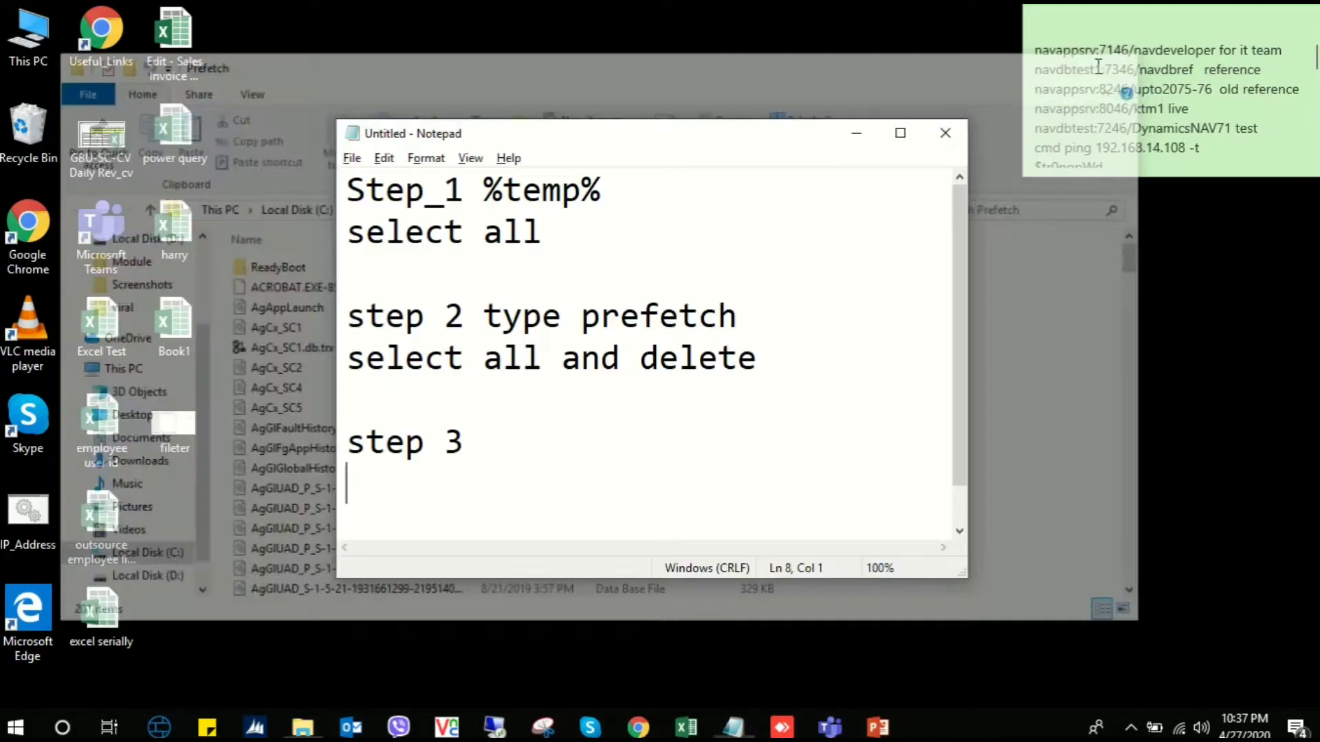
- Search Windows for "disk" to locate the Disk Cleanup app, and dismiss the search
{"action": "left_click", "coordinate": [61, 728]}
{"action": "type", "text": "d"}
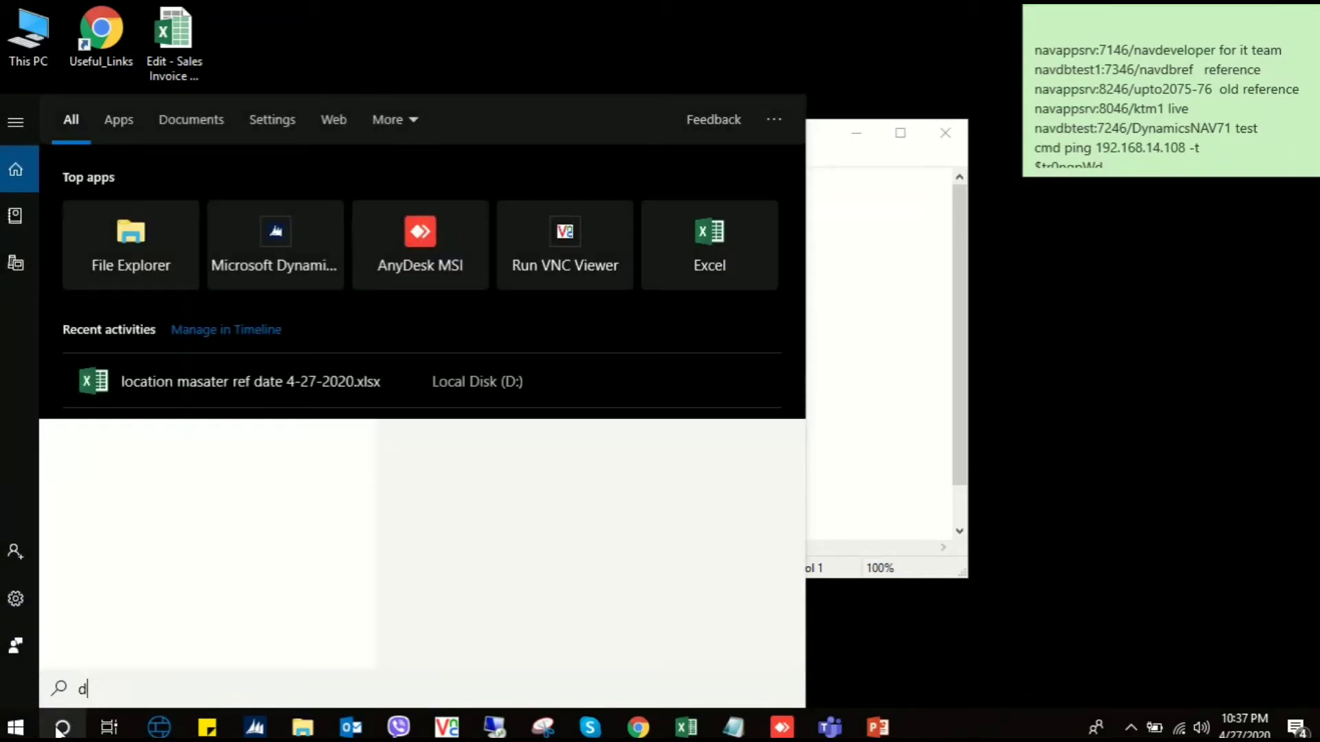
{"action": "type", "text": "isk"}
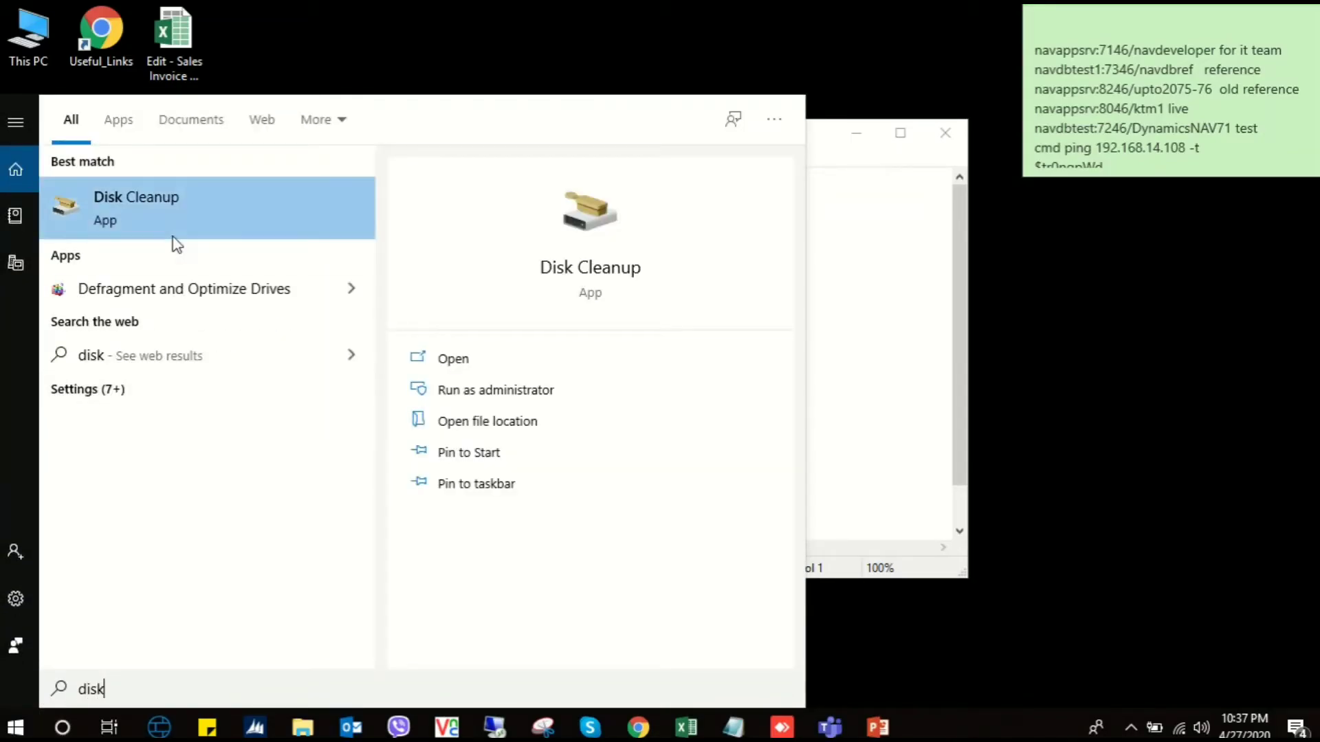
{"action": "key", "text": "Escape"}
- Add the line "search disk clean up" below the step 3 line in the Notepad note and minimize the PowerPoint window
{"action": "type", "text": "s"}
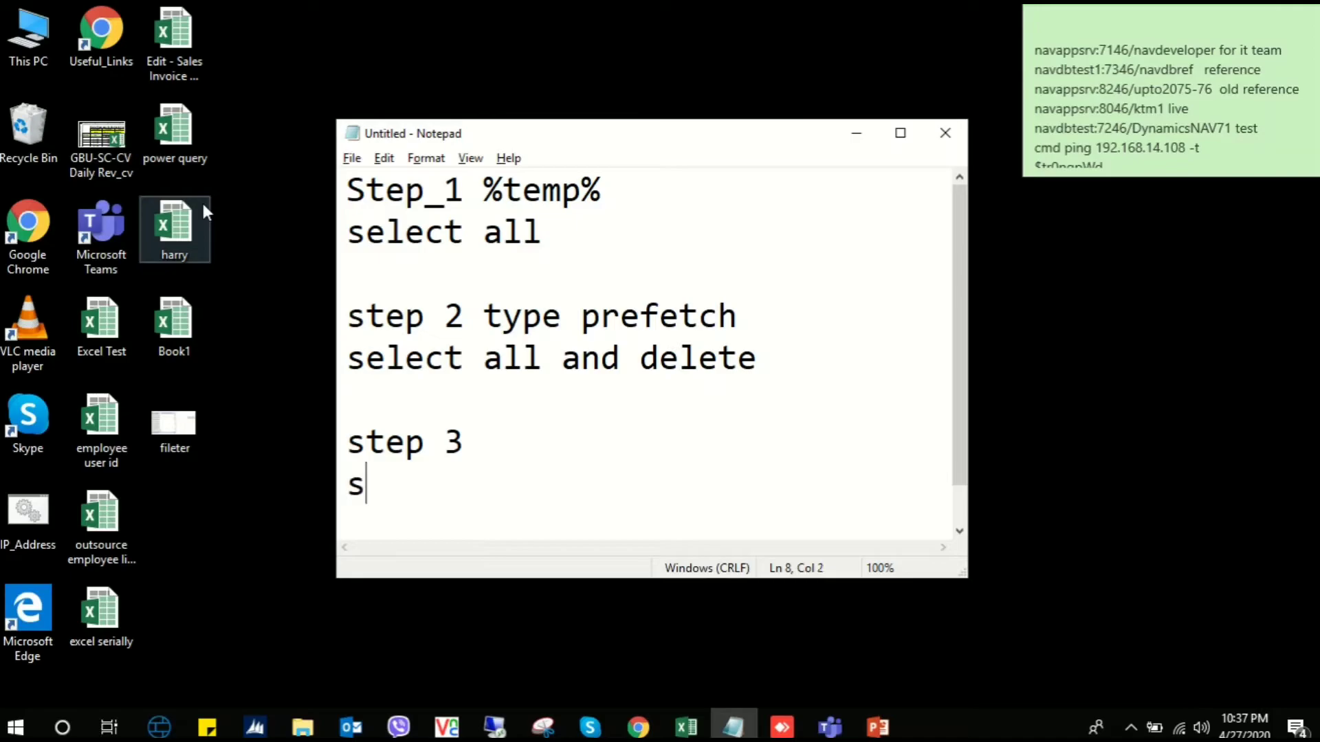
{"action": "type", "text": "earch "}
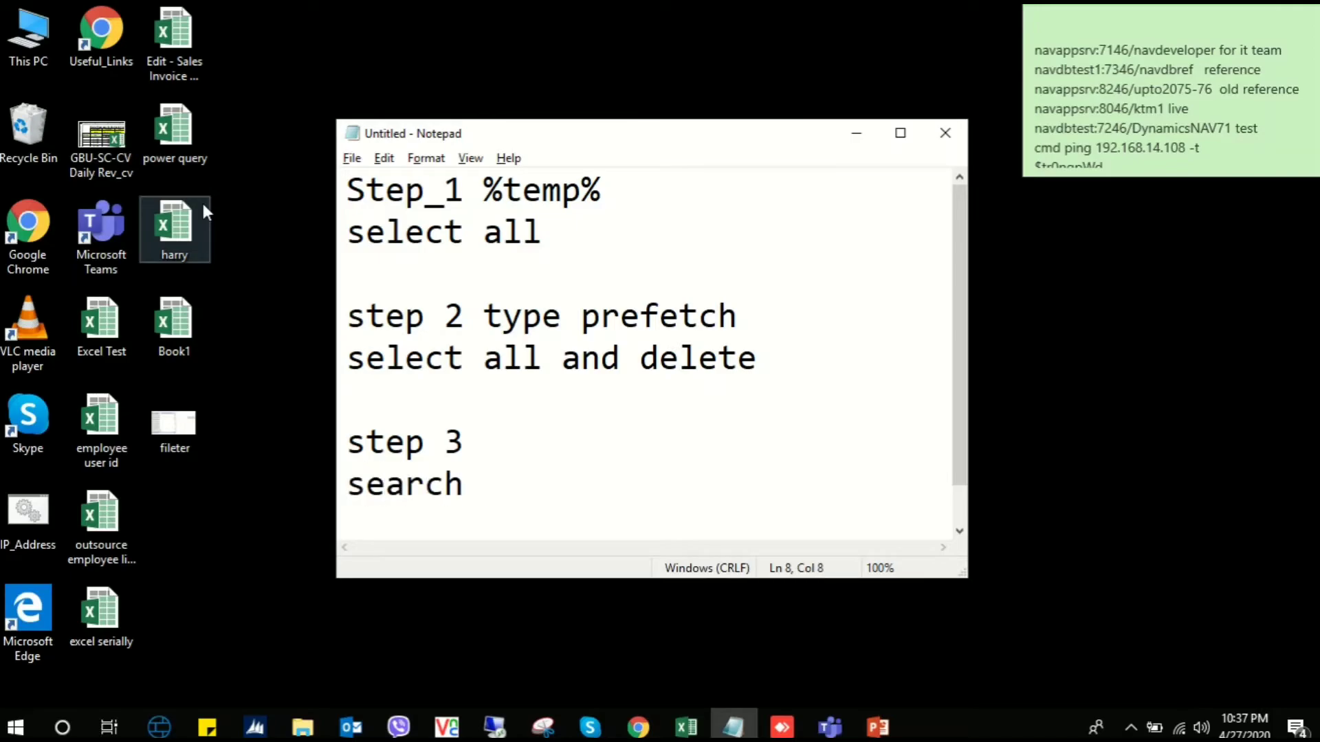
{"action": "type", "text": "disk clean up"}
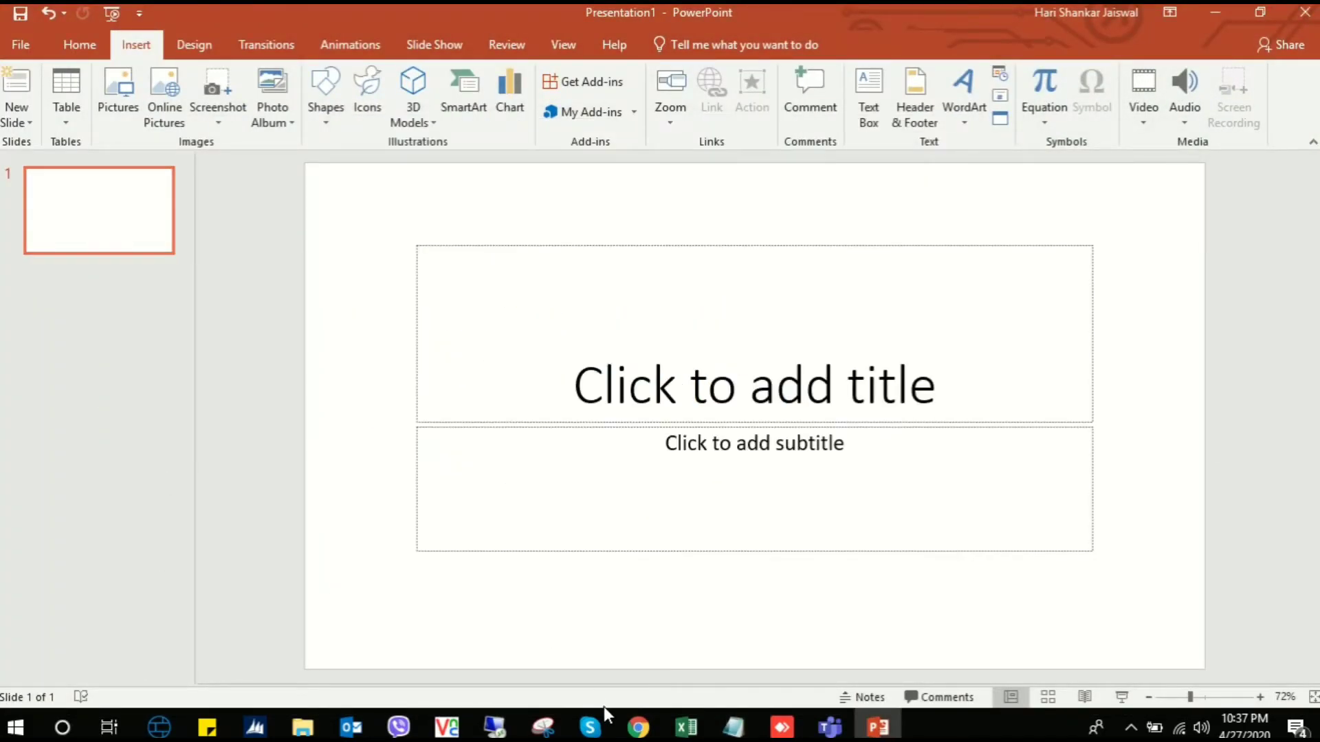
{"action": "left_click", "coordinate": [1216, 13]}
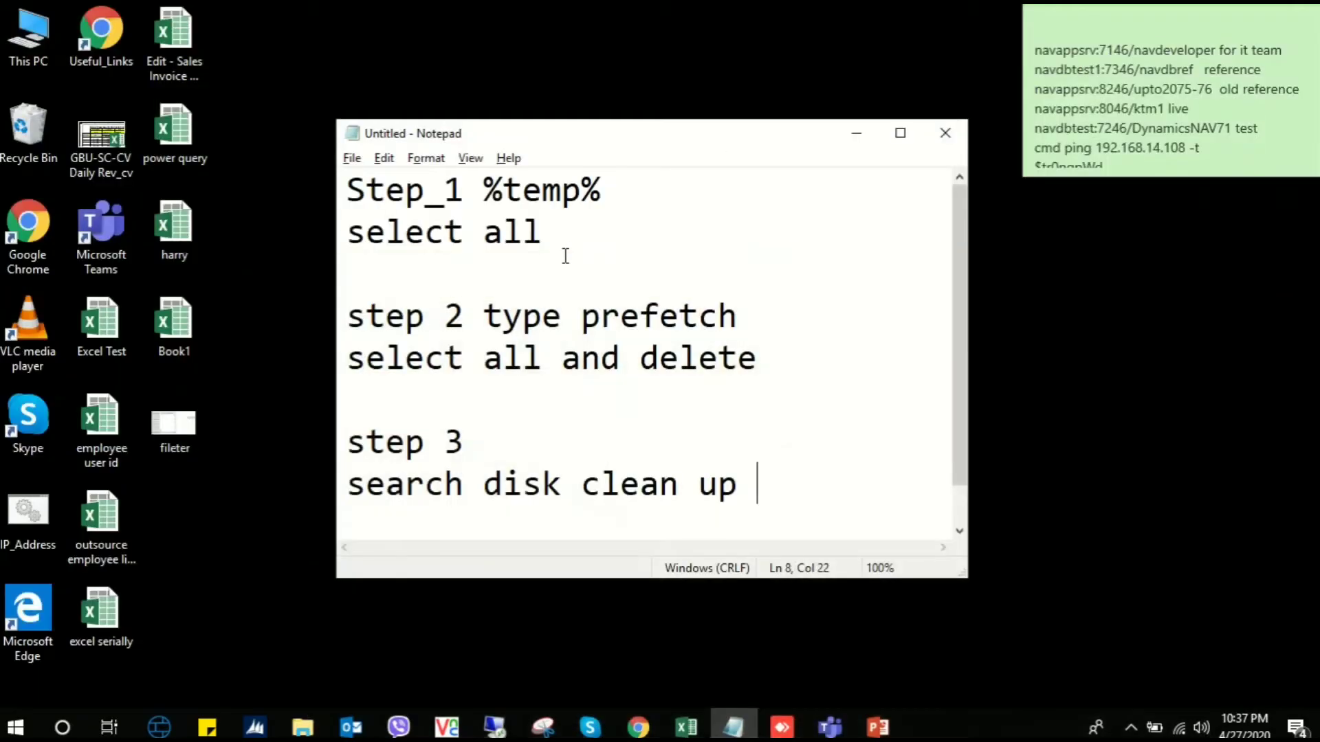
- Search Windows for "disk", open Disk Cleanup and start the scan of the C: drive
{"action": "left_click", "coordinate": [64, 727]}
{"action": "type", "text": "disk"}
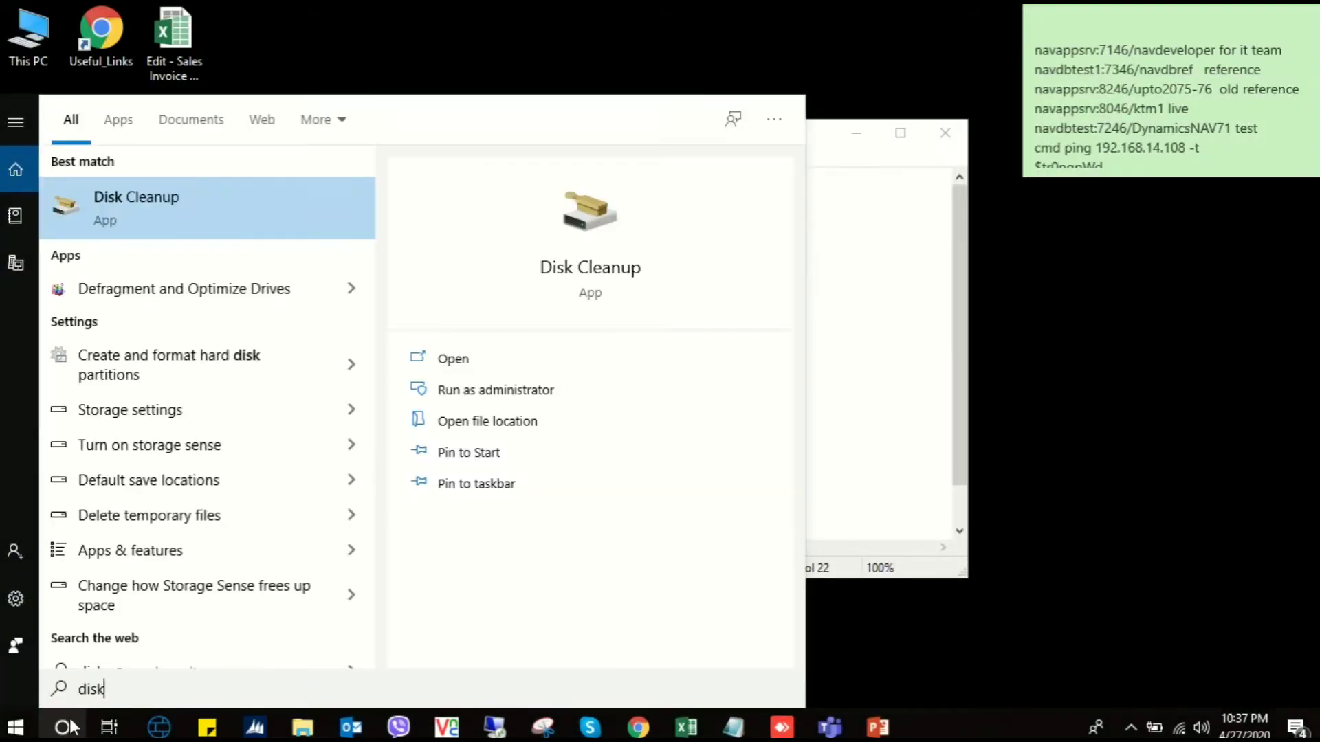
{"action": "left_click", "coordinate": [201, 202]}
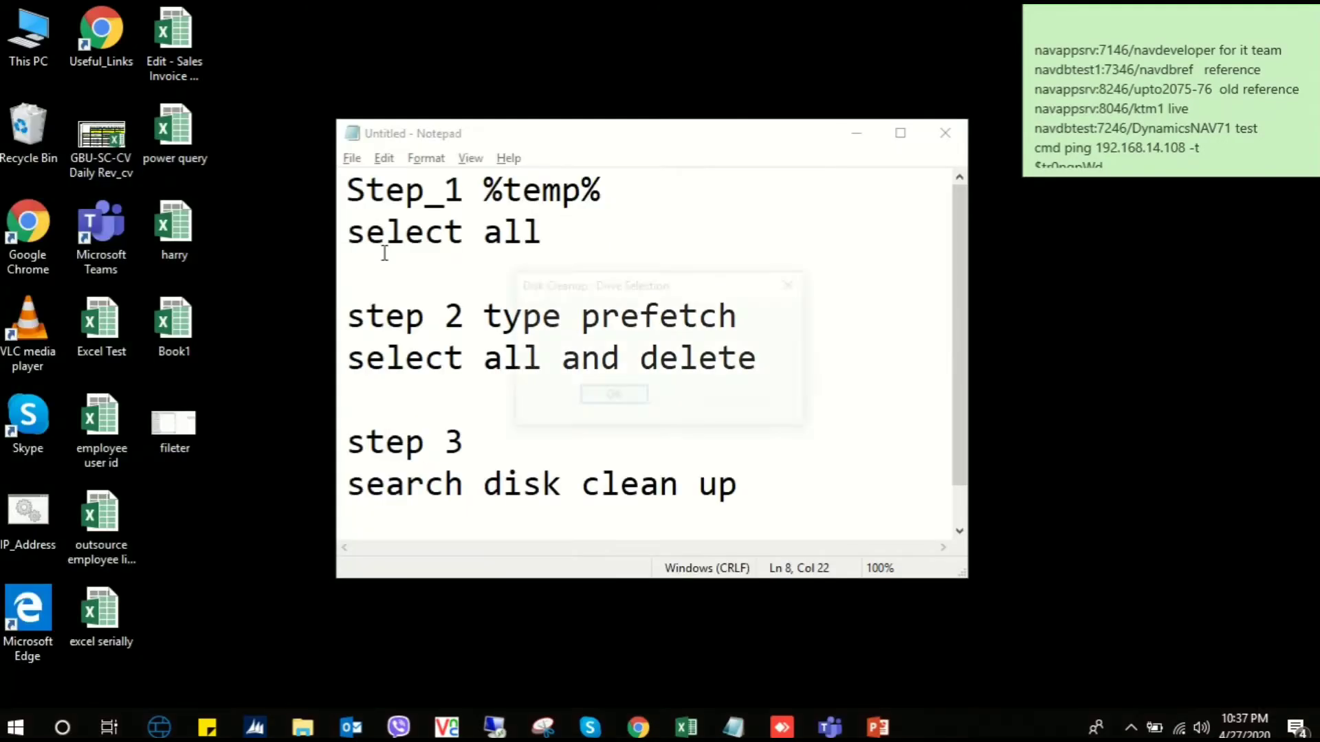
{"action": "left_click", "coordinate": [614, 399]}
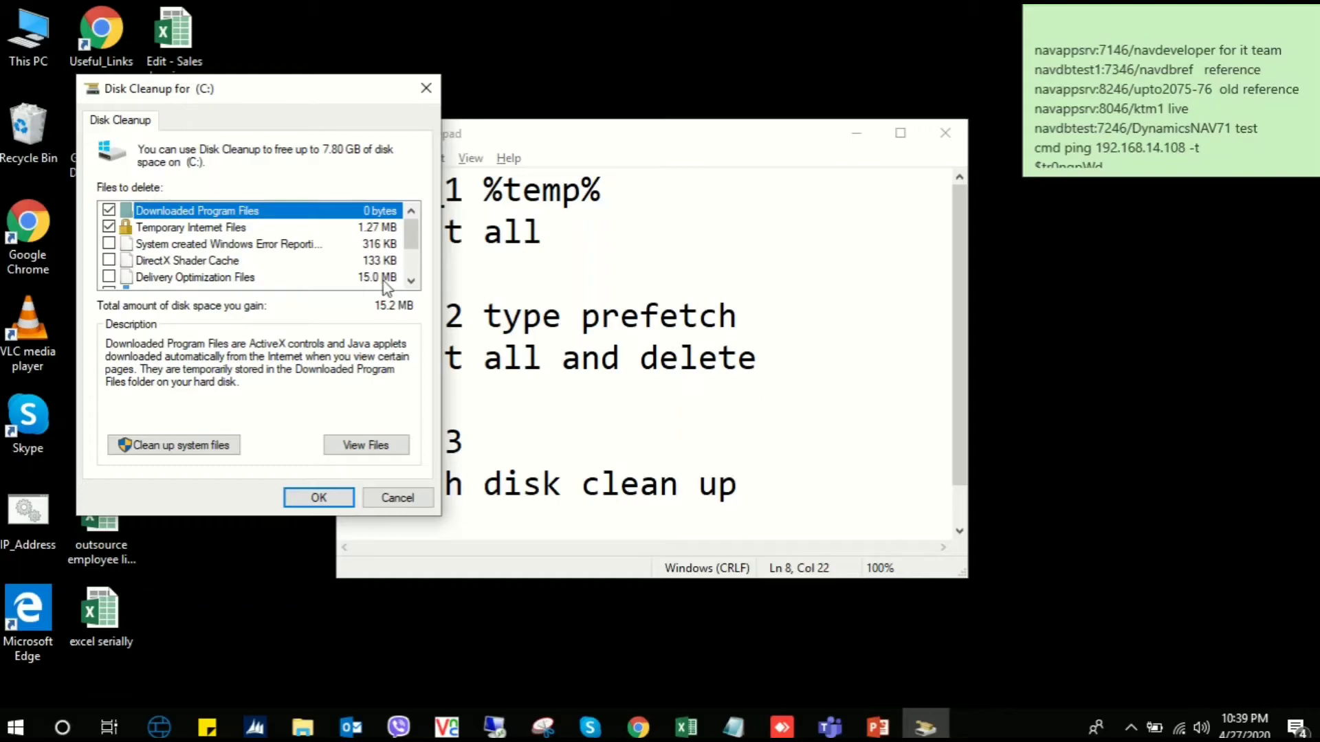
- Mark the system created Windows Error Reporting, DirectX Shader Cache, Delivery Optimization Files and Recycle Bin entries for deletion
{"action": "mouse_move", "coordinate": [413, 245]}
{"action": "left_mouse_down"}
{"action": "mouse_move", "coordinate": [415, 270]}
{"action": "mouse_move", "coordinate": [415, 249]}
{"action": "left_mouse_up"}
{"action": "left_click", "coordinate": [110, 245]}
{"action": "left_click_drag", "start_coordinate": [413, 240], "coordinate": [415, 278]}
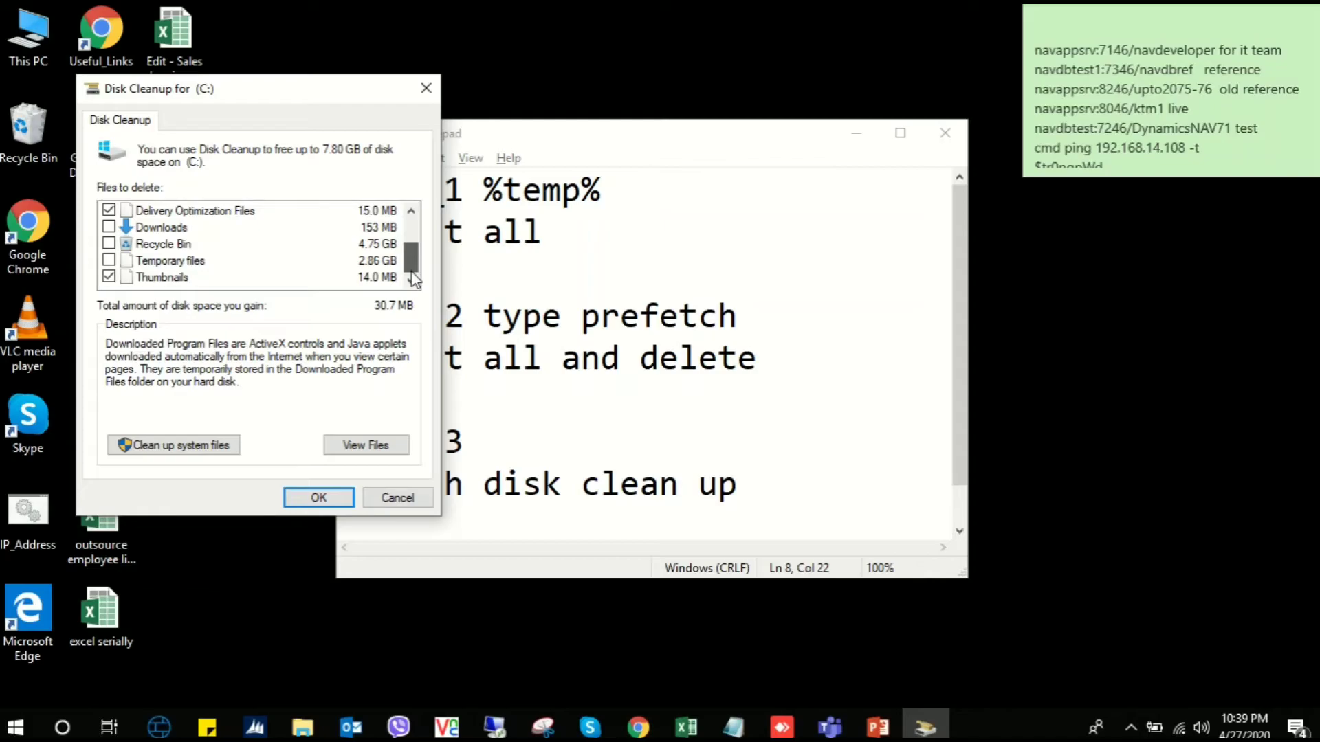
{"action": "left_click", "coordinate": [108, 245]}
{"action": "left_click_drag", "start_coordinate": [411, 267], "coordinate": [411, 241]}
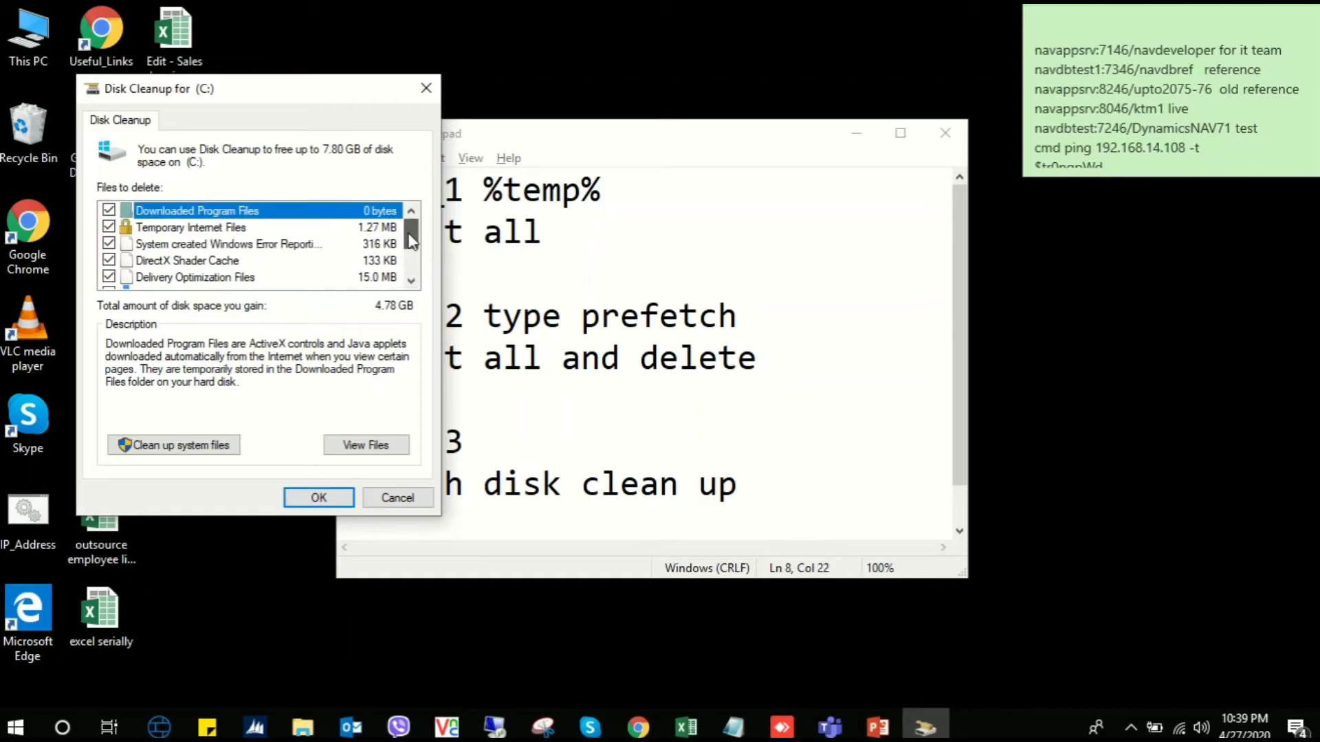
- Switch to Notepad, append "tick which u want to delete all" to the "search disk clean up" line and start a new line
{"action": "left_click", "coordinate": [796, 468]}
{"action": "type", "text": "tick which u w"}
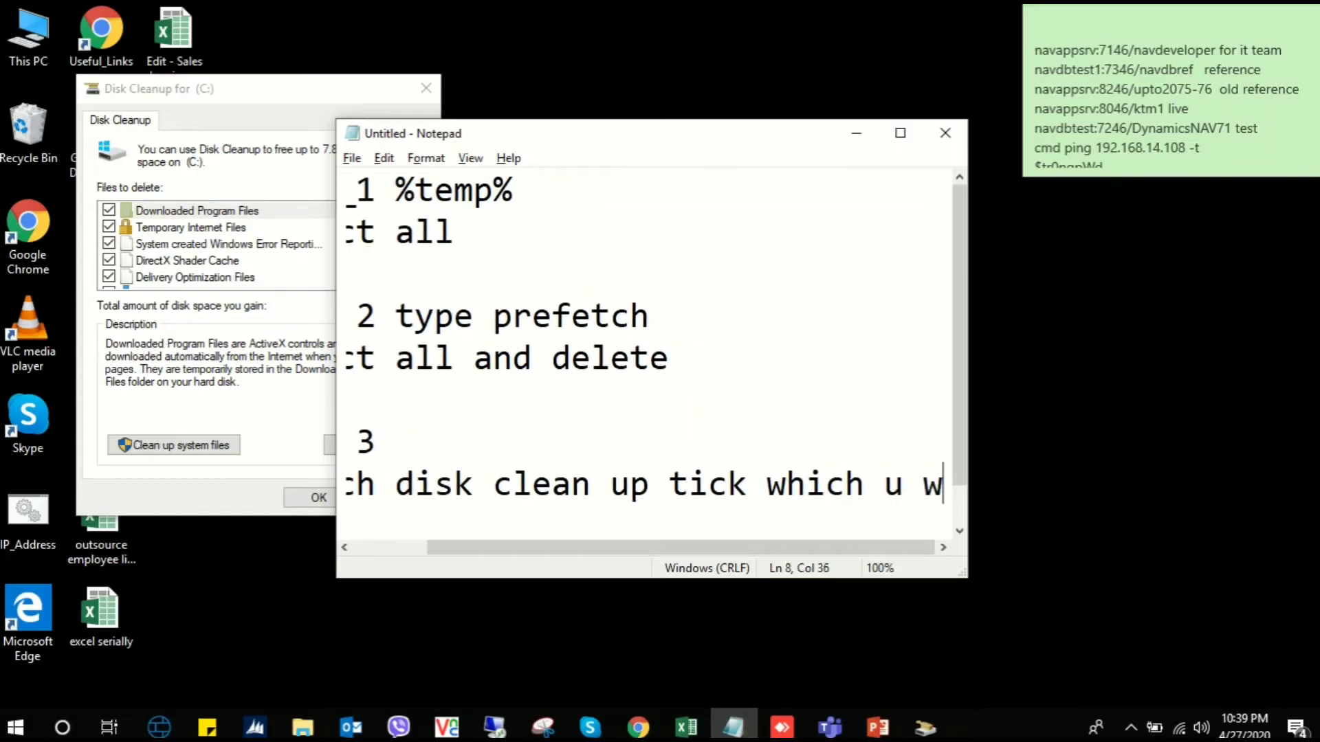
{"action": "type", "text": "ant to dle"}
{"action": "key", "text": "BackSpace"}
{"action": "key", "text": "BackSpace"}
{"action": "type", "text": "elete "}
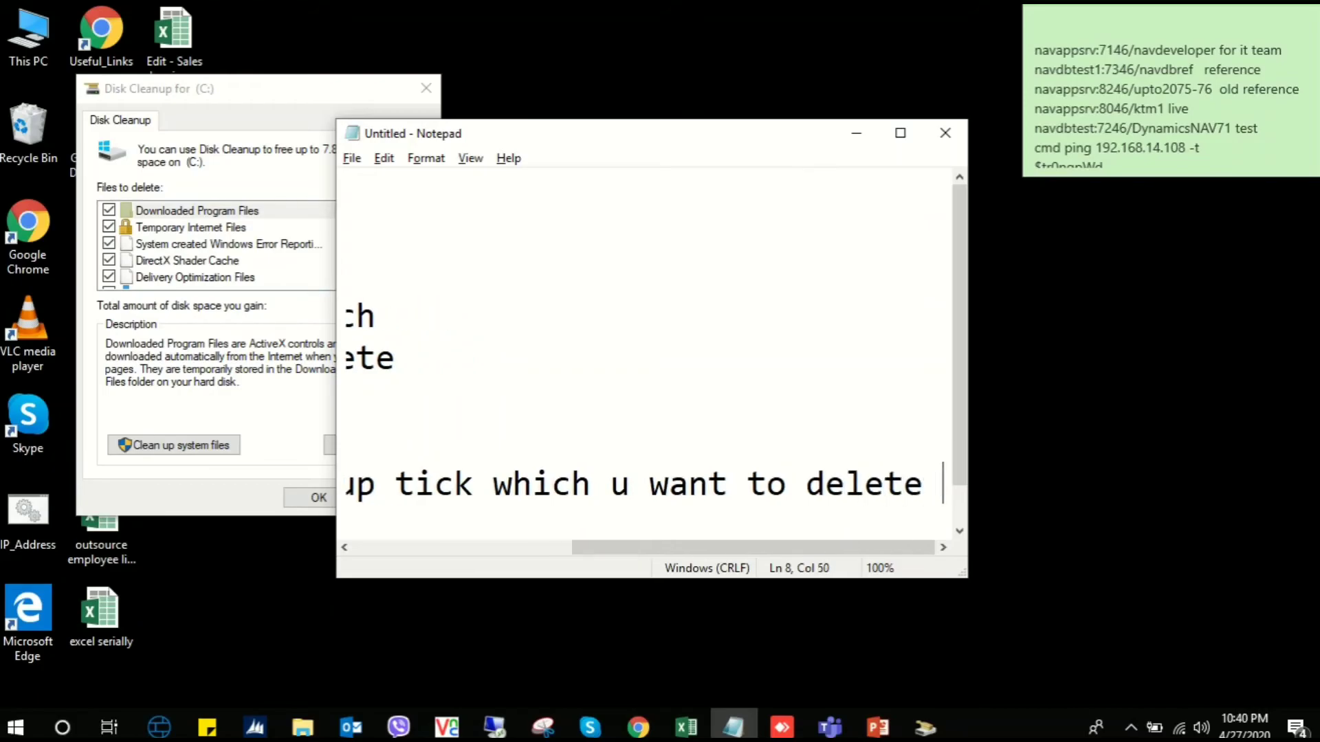
{"action": "type", "text": "all"}
{"action": "key", "text": "Return"}
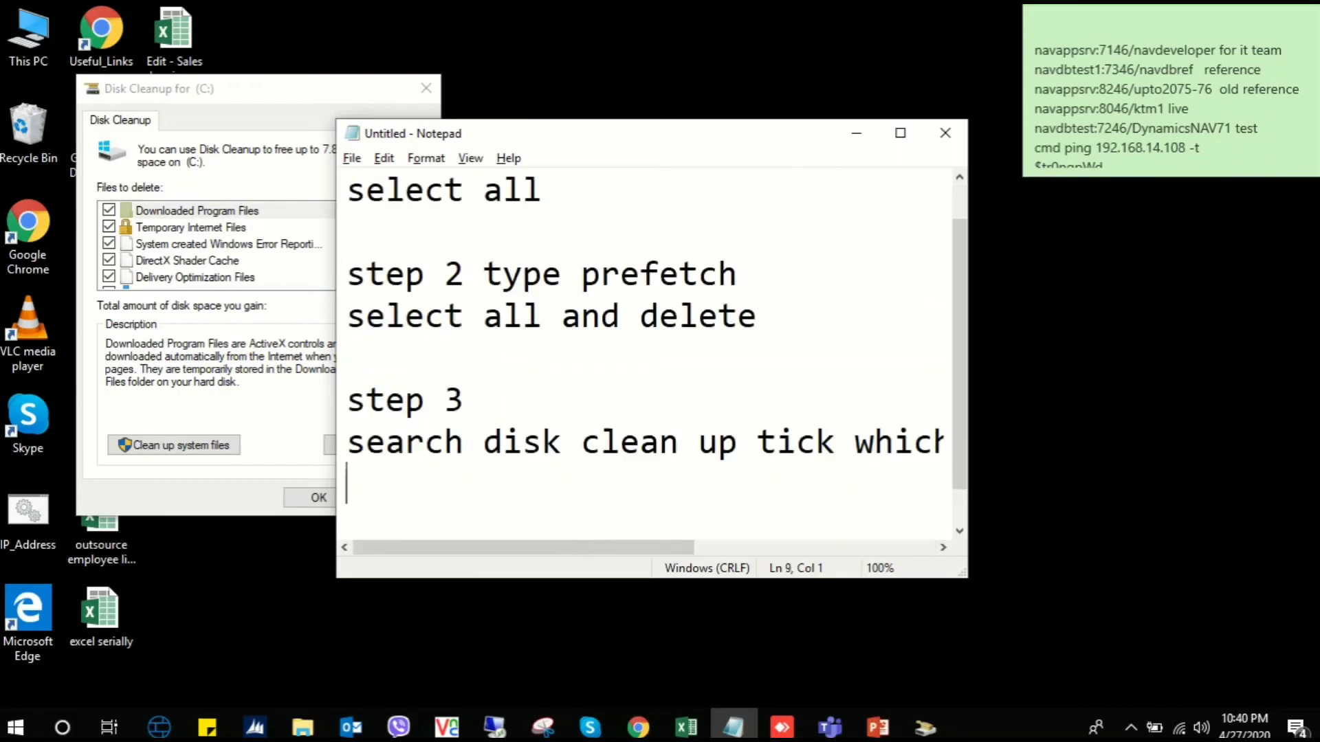
- Exclude the Windows Error Reporting and Delivery Optimization Files entries in Disk Cleanup, and permanently delete the files still marked
{"action": "left_click", "coordinate": [268, 118]}
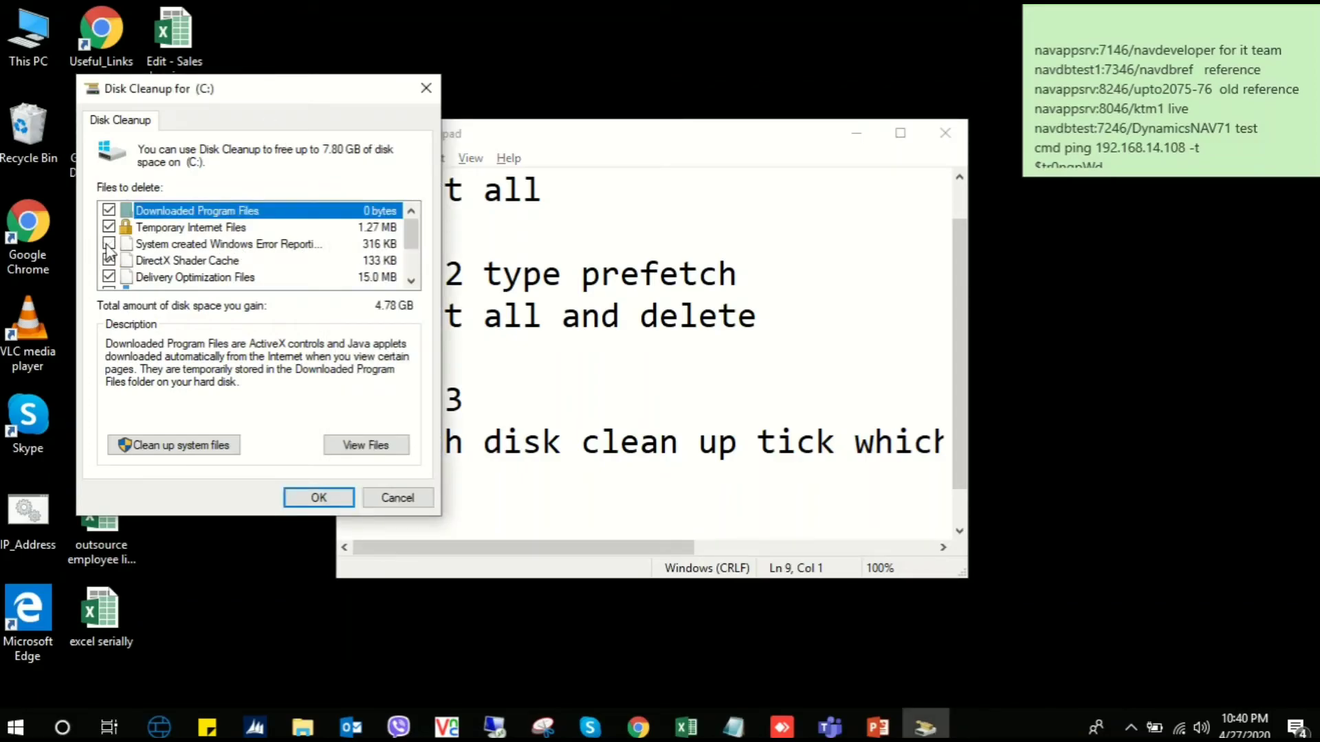
{"action": "left_click", "coordinate": [108, 277]}
{"action": "left_click_drag", "start_coordinate": [411, 241], "coordinate": [411, 268]}
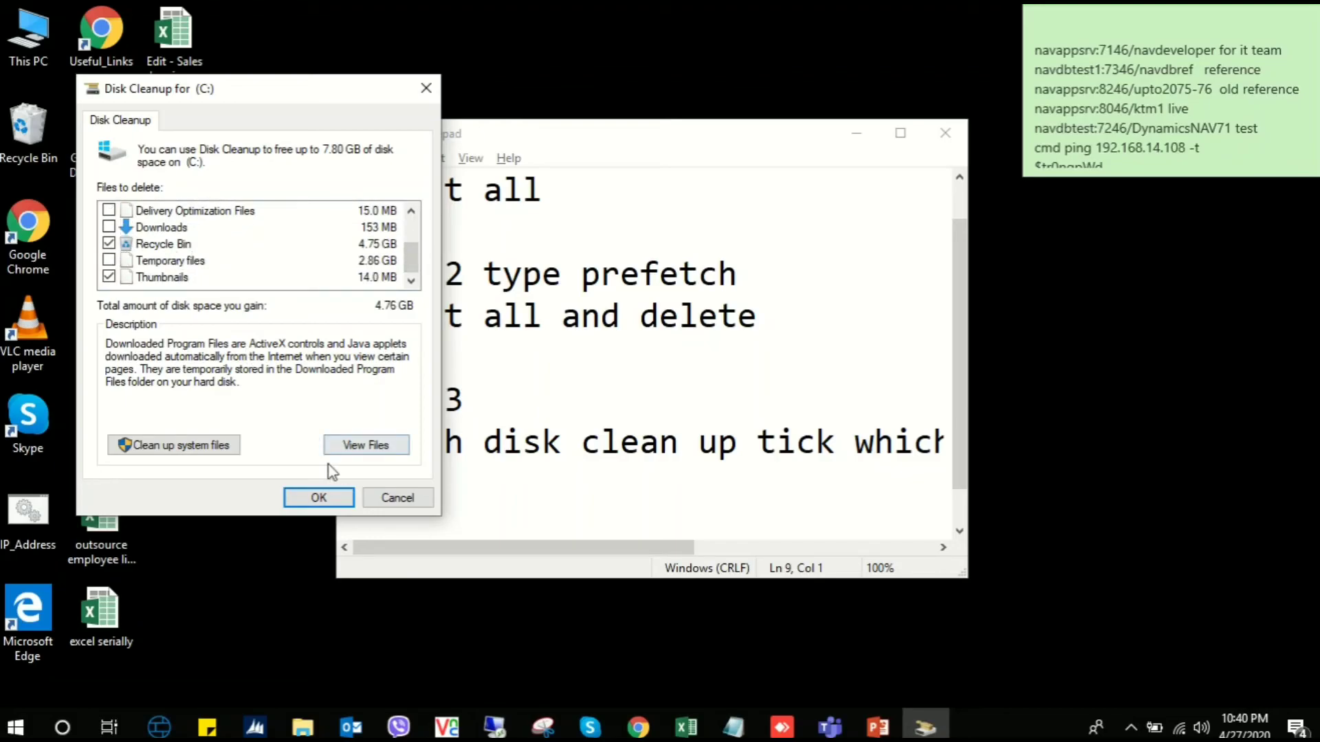
{"action": "left_click", "coordinate": [297, 500]}
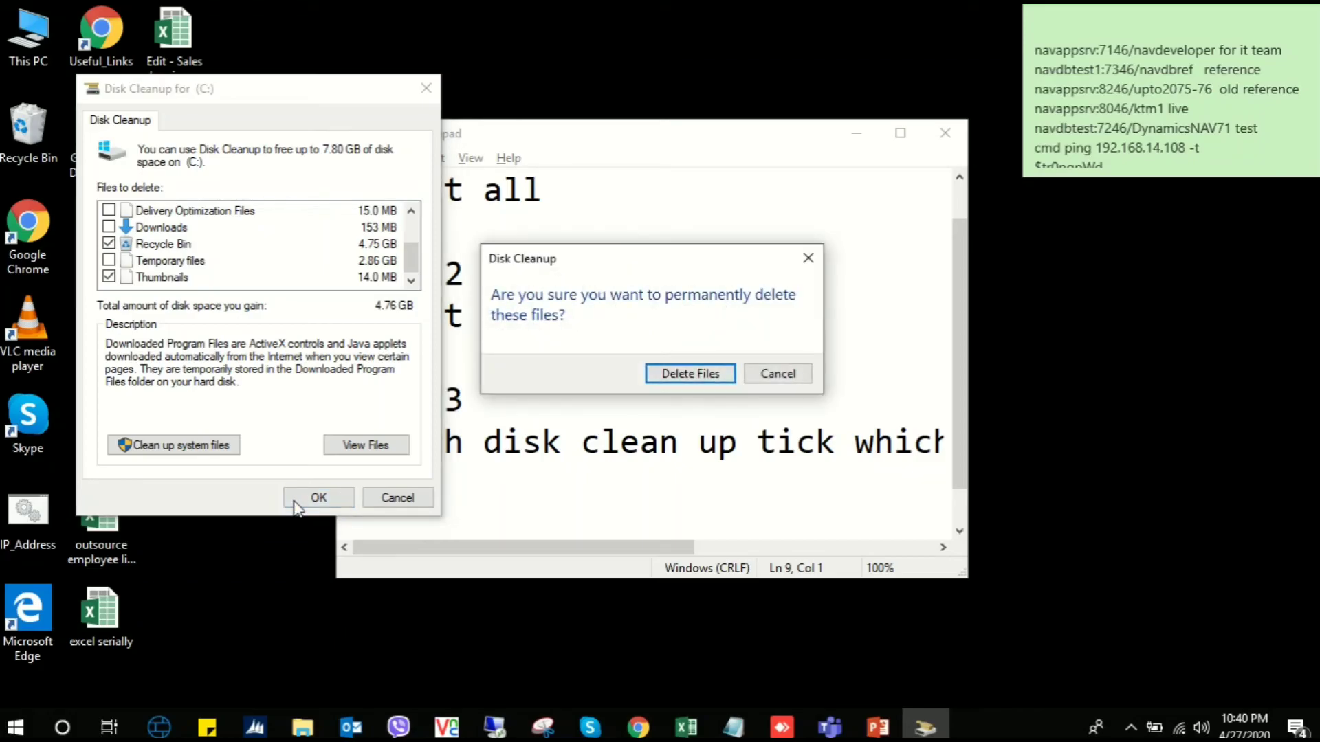
{"action": "left_click", "coordinate": [711, 385]}
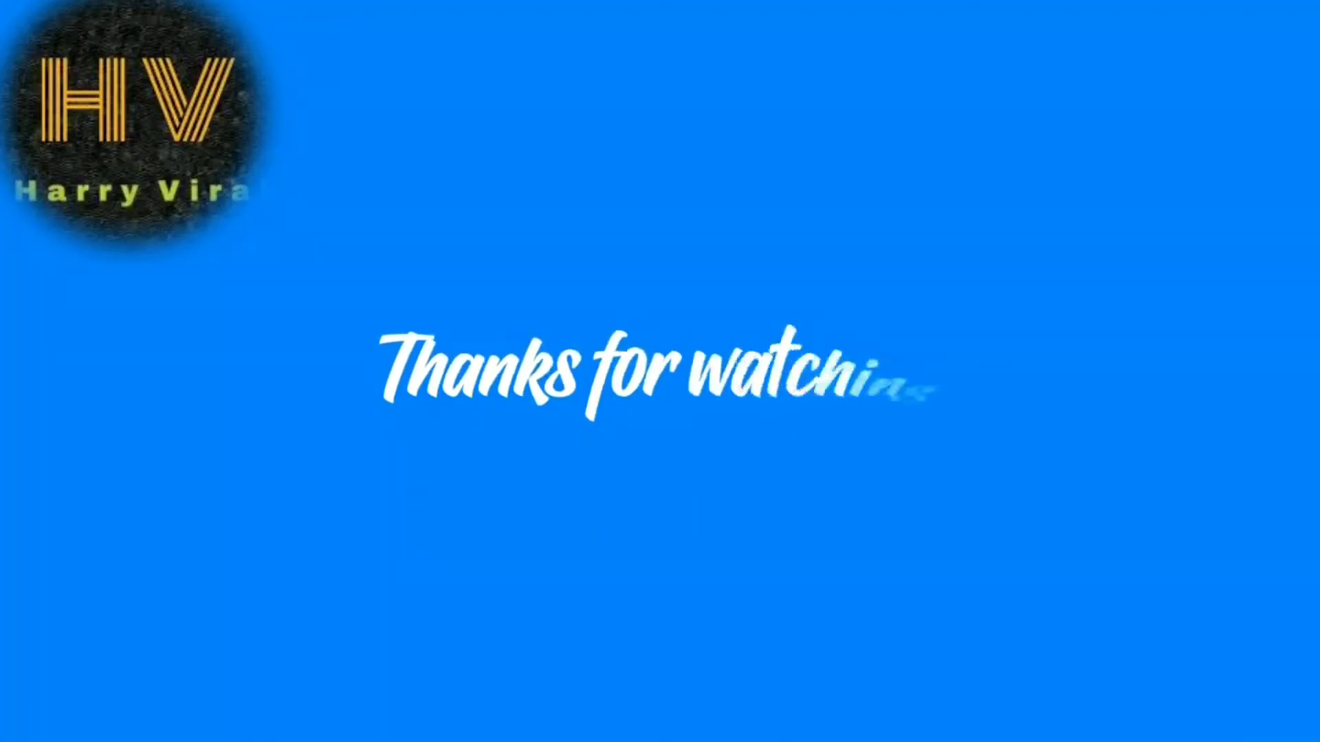